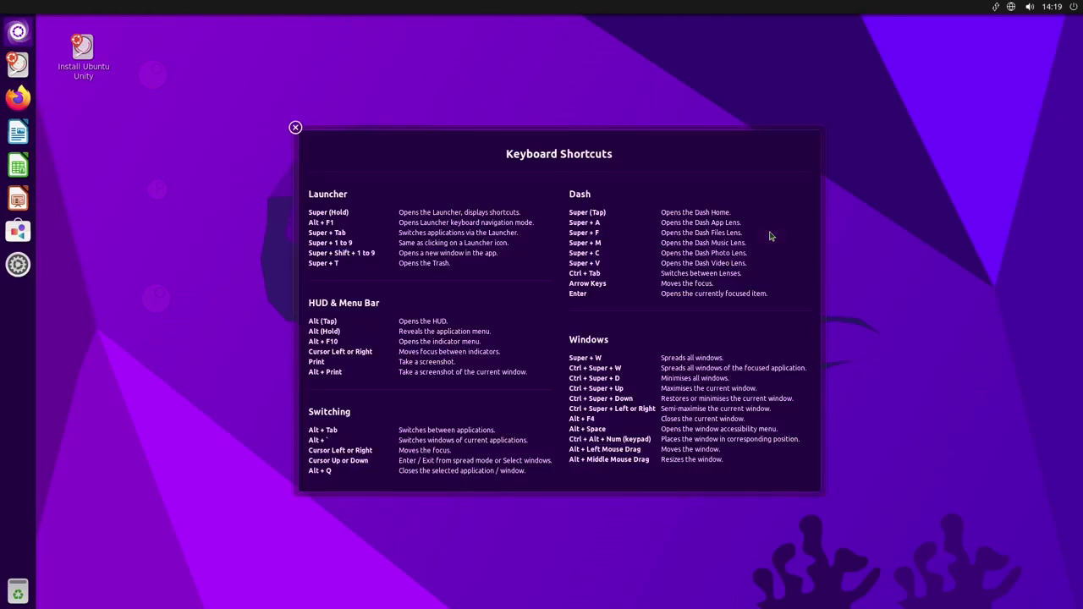
# - Close the keyboard shortcuts overview to show the Dash home with Help, Thunderbird, Calculator and Rhythmbox
pyautogui.click(805, 128)
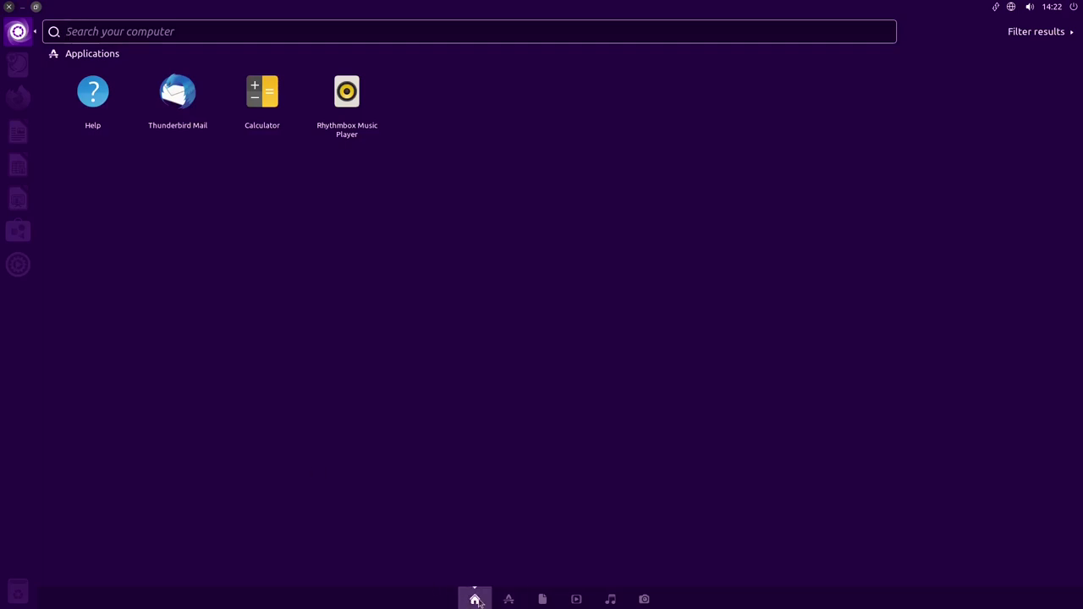
# - Cycle the Dash through the Files, Videos, Music and Photos lenses, then return to Applications
pyautogui.click(508, 599)
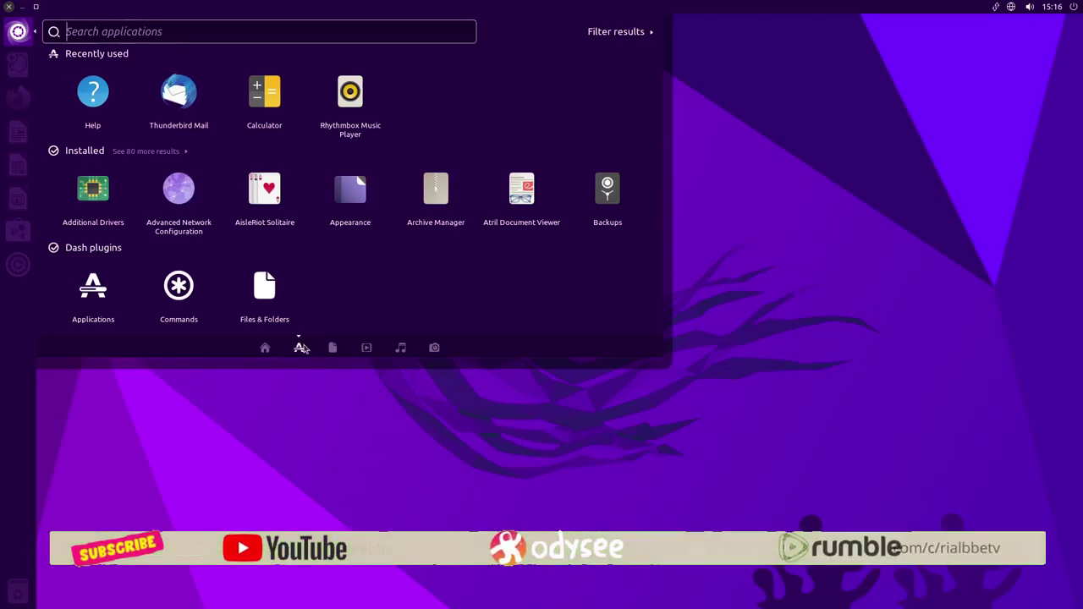
pyautogui.click(332, 348)
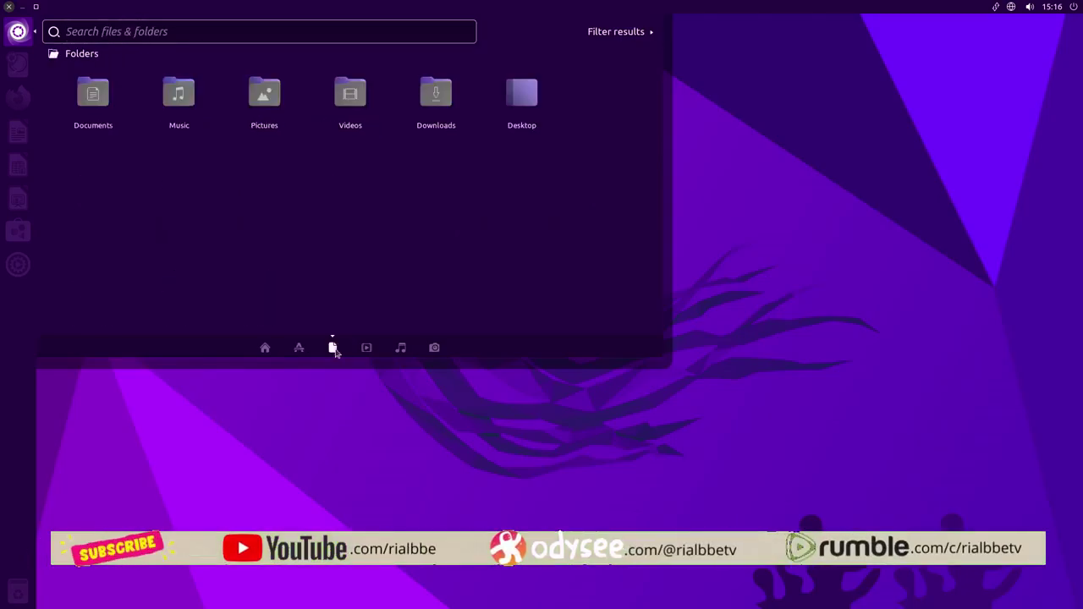
pyautogui.click(366, 352)
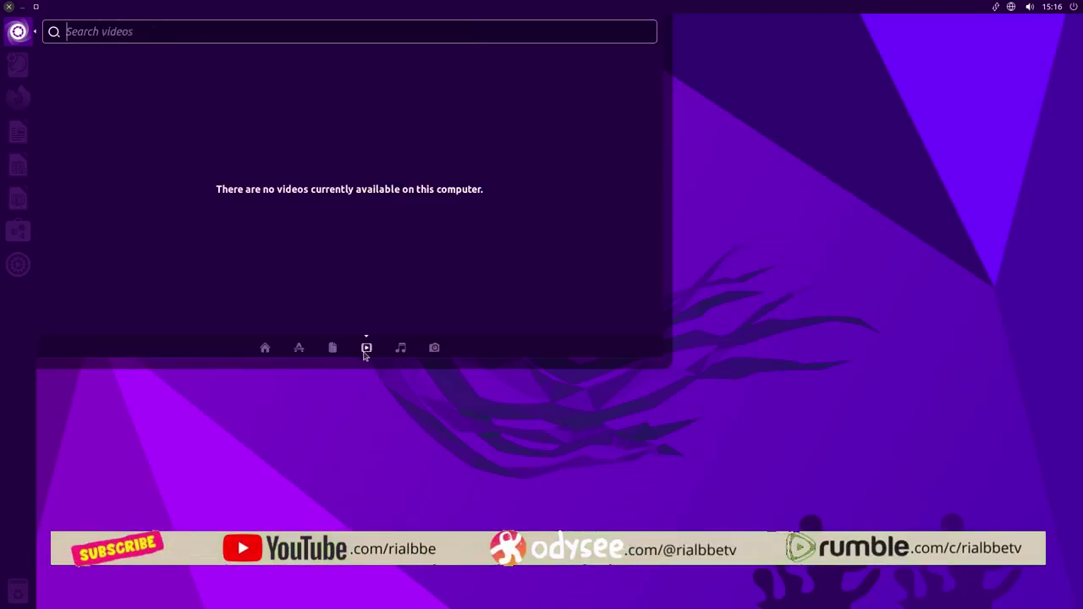
pyautogui.click(400, 347)
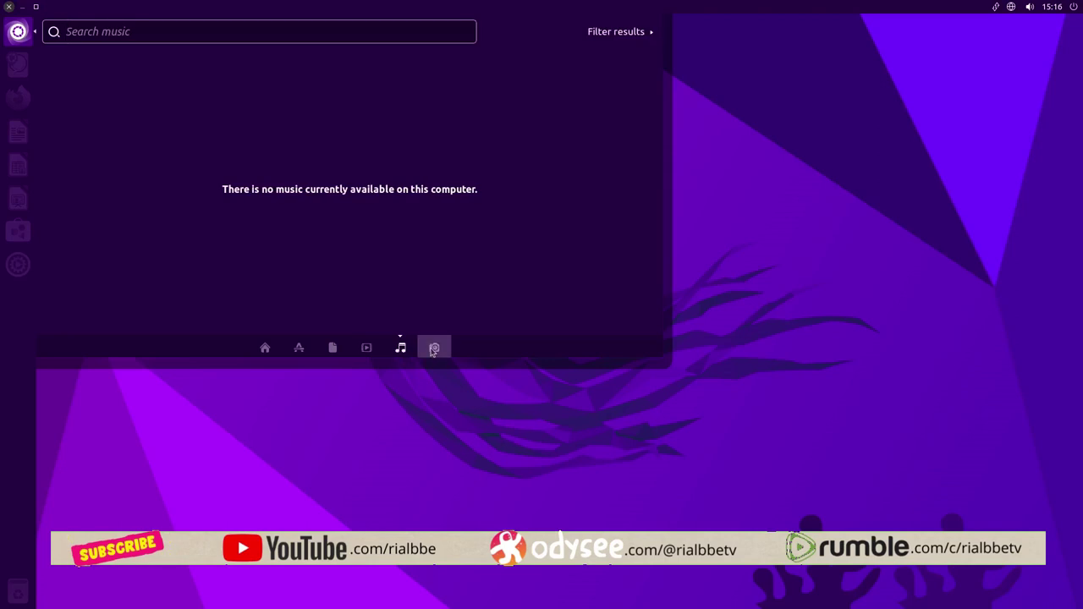
pyautogui.click(433, 349)
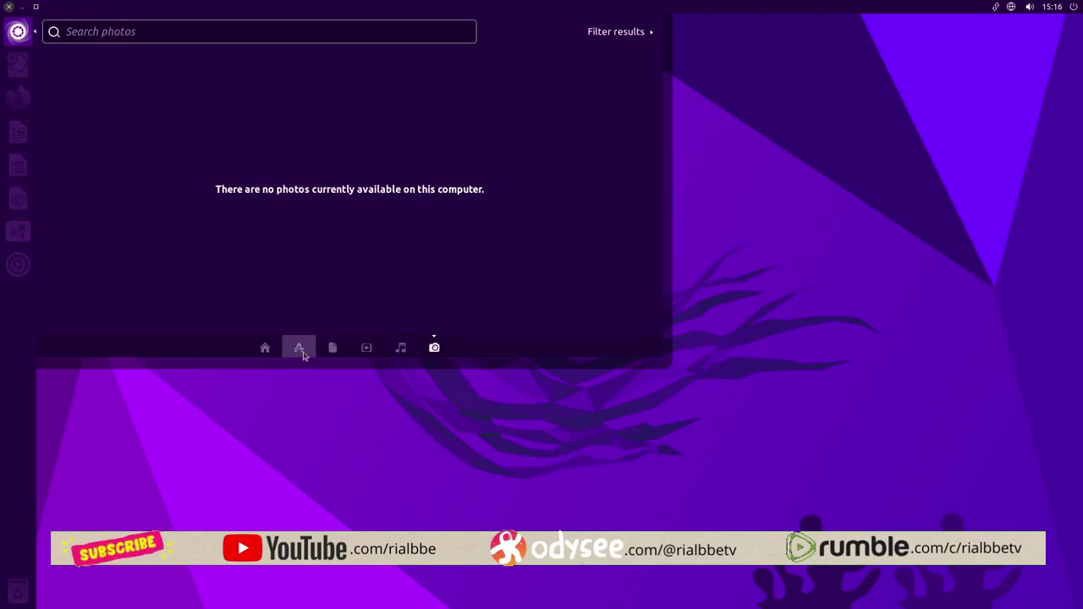
pyautogui.click(301, 352)
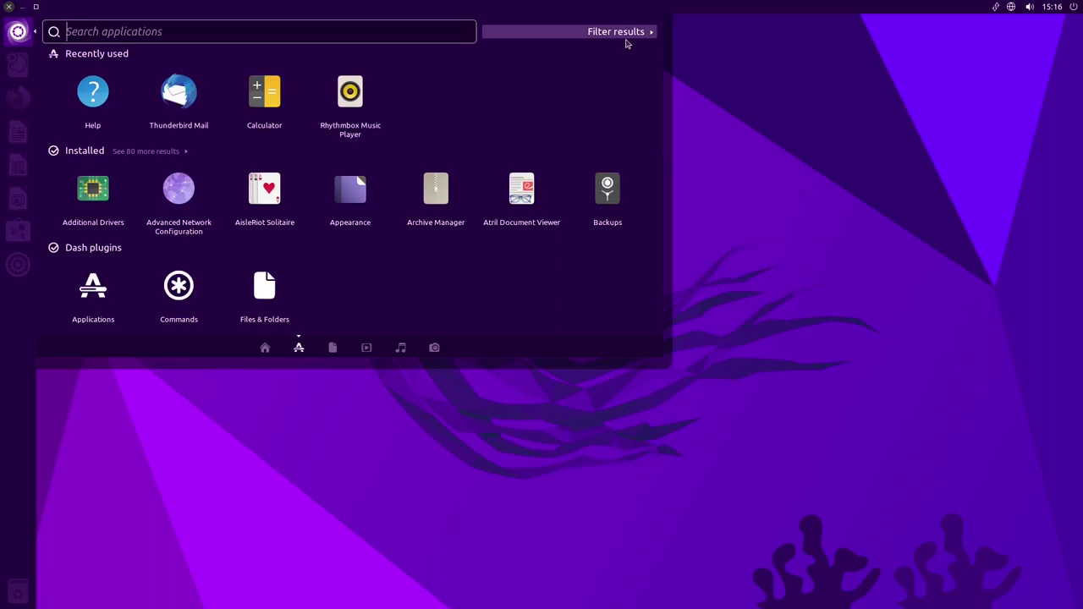
# - Filter results by Accessibility, Accessories, Customisation, Dash plugins, Developer, Education and Fonts
pyautogui.click(626, 41)
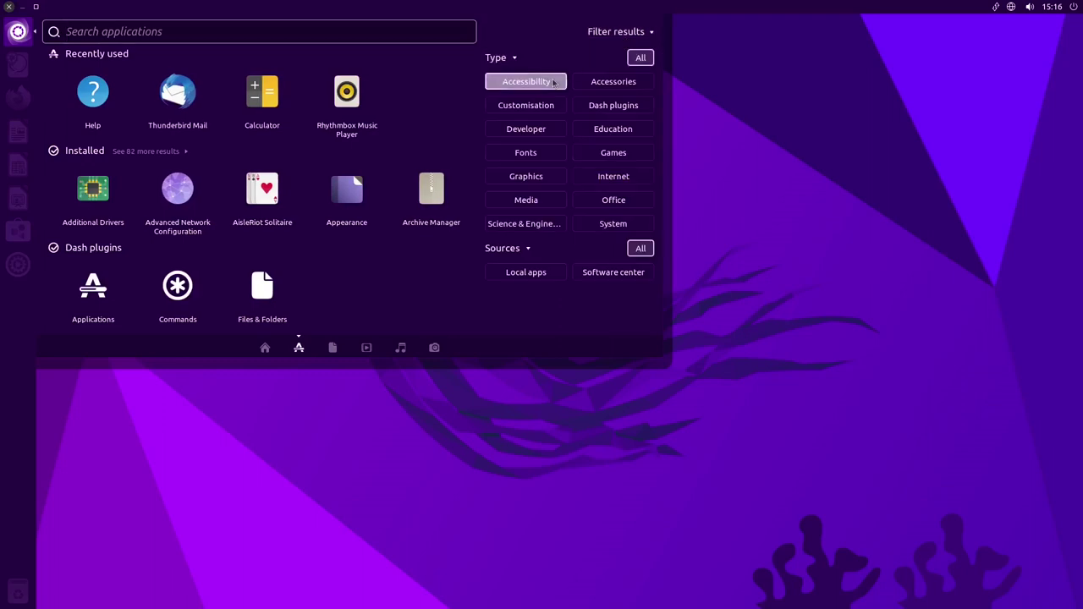
pyautogui.click(554, 82)
pyautogui.click(605, 84)
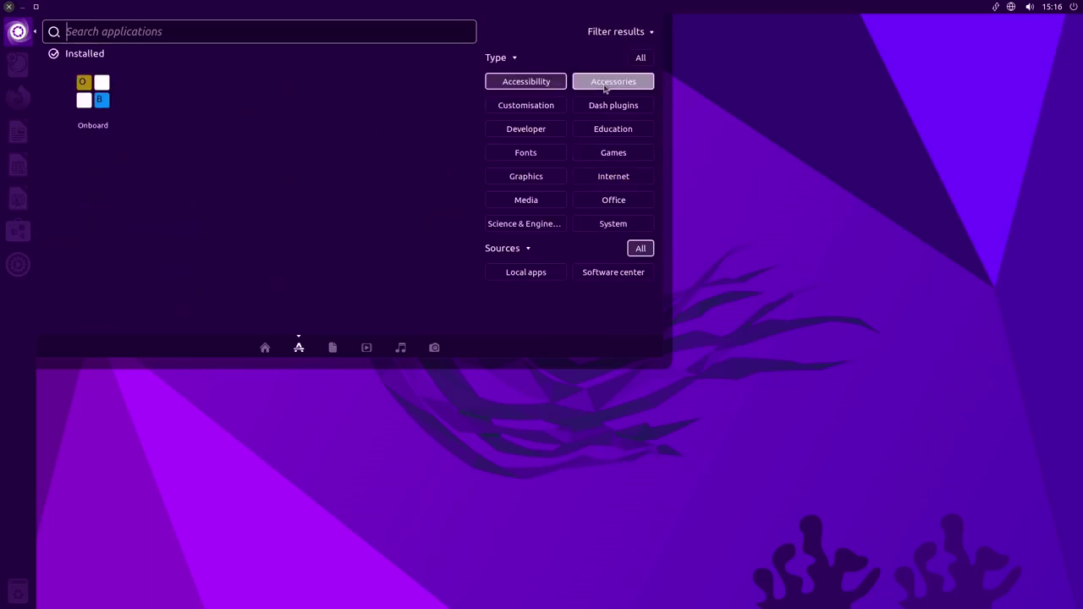
pyautogui.click(541, 108)
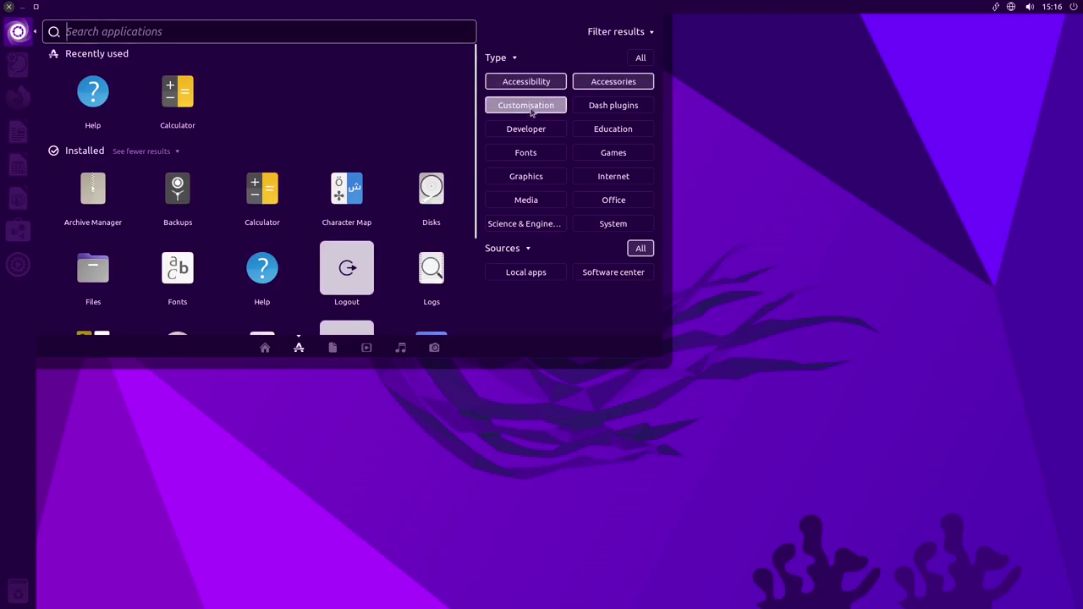
pyautogui.click(608, 108)
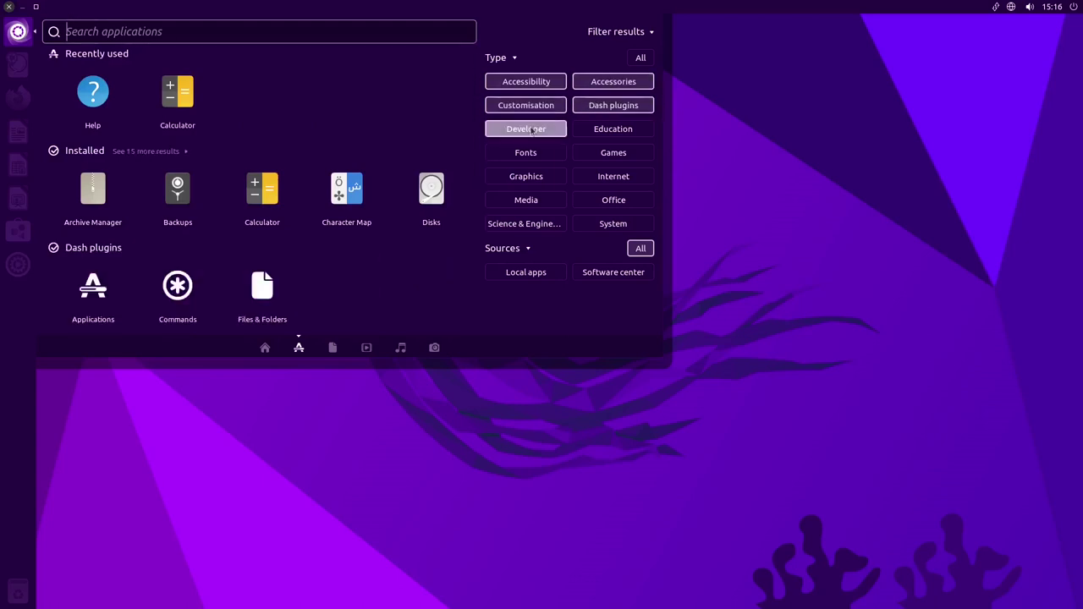
pyautogui.click(531, 129)
pyautogui.click(612, 128)
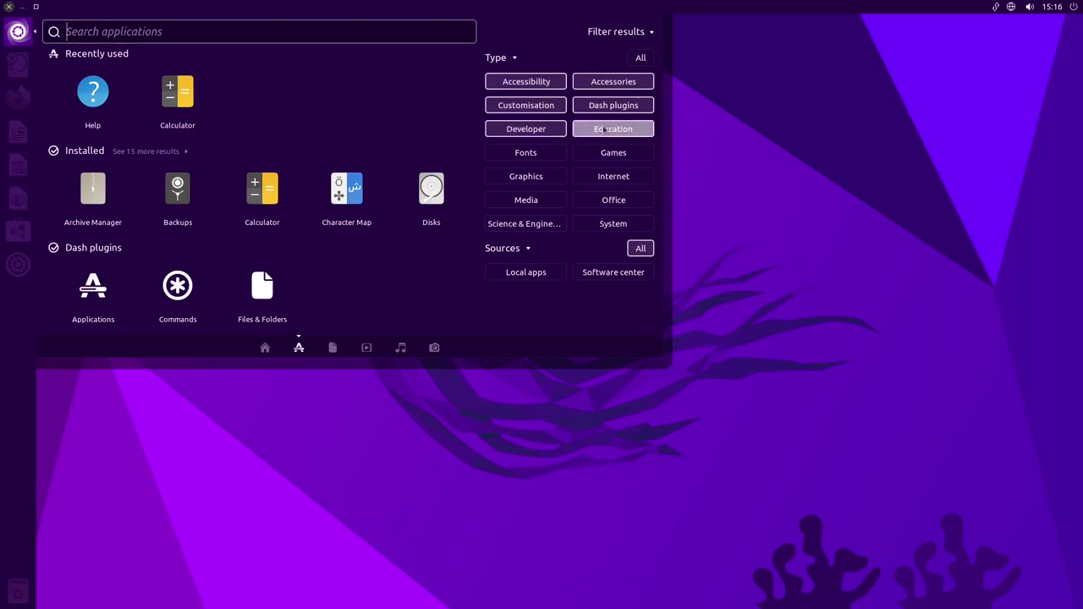
pyautogui.click(535, 151)
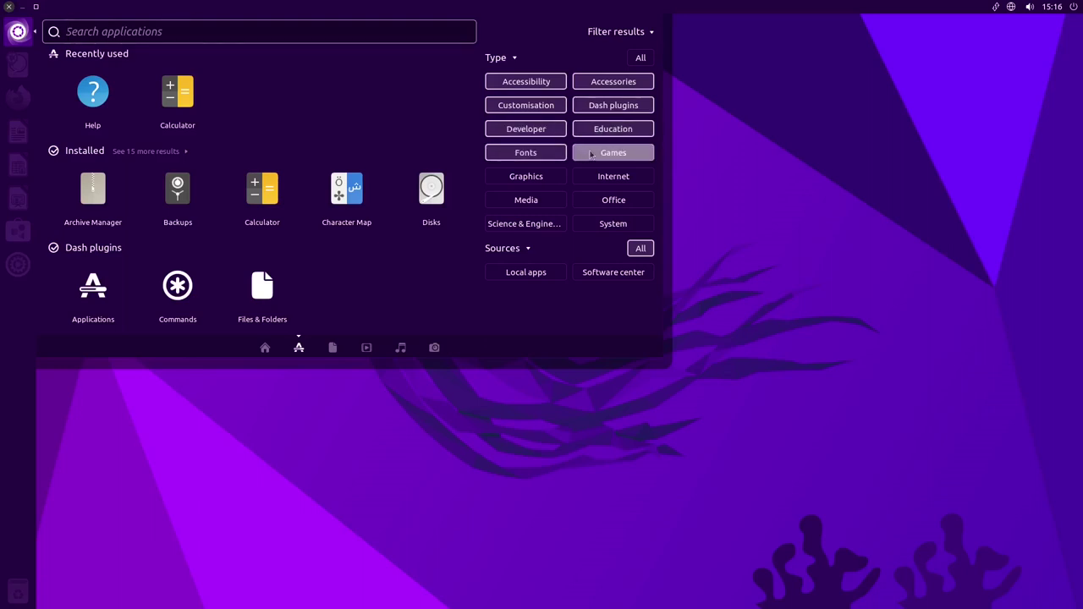
# - Add Games, Graphics, Internet, Media, Office, Science & Engineering and System, and limit Sources to Local apps
pyautogui.click(595, 155)
pyautogui.click(541, 180)
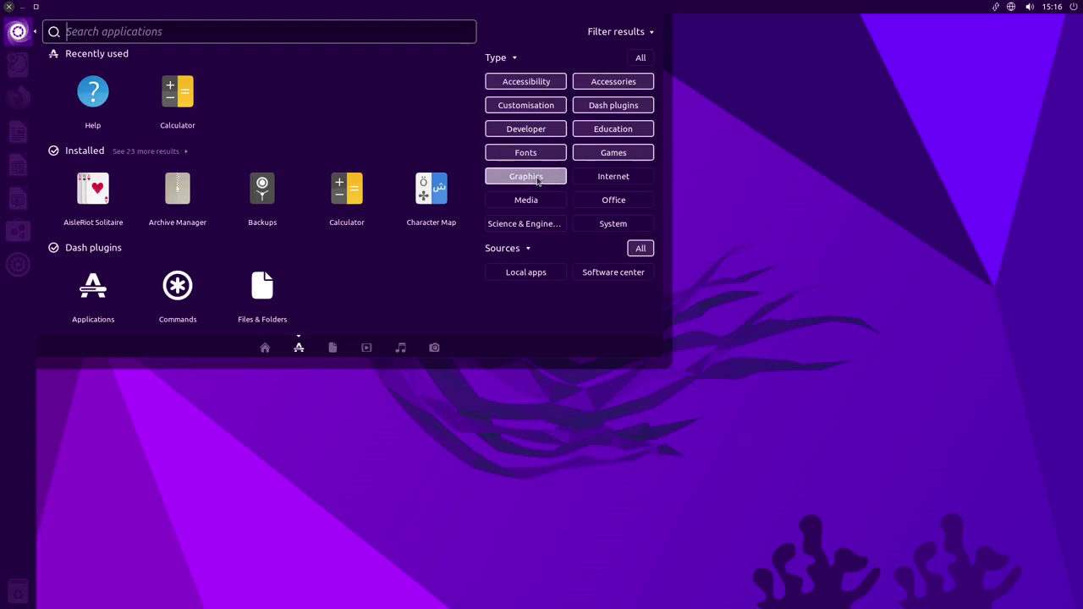
pyautogui.click(600, 177)
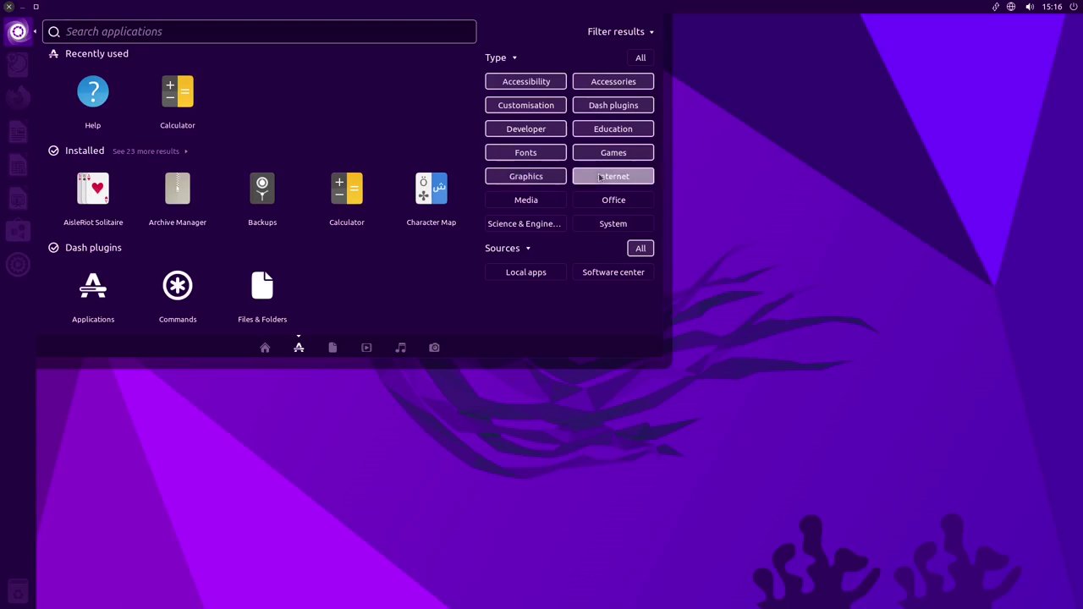
pyautogui.click(540, 200)
pyautogui.click(602, 201)
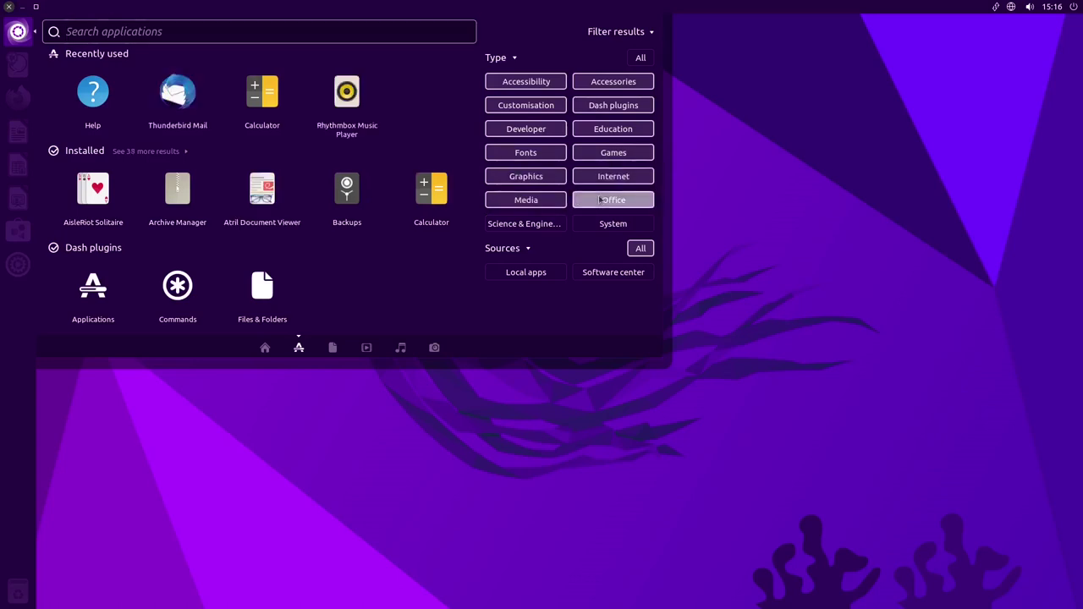
pyautogui.click(542, 227)
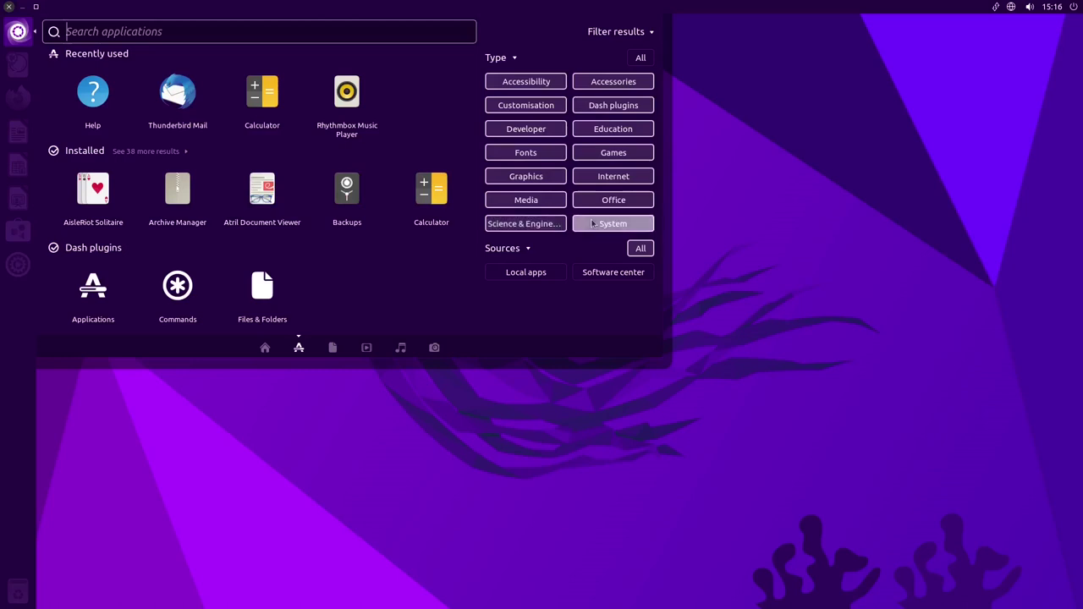
pyautogui.click(594, 224)
pyautogui.click(543, 276)
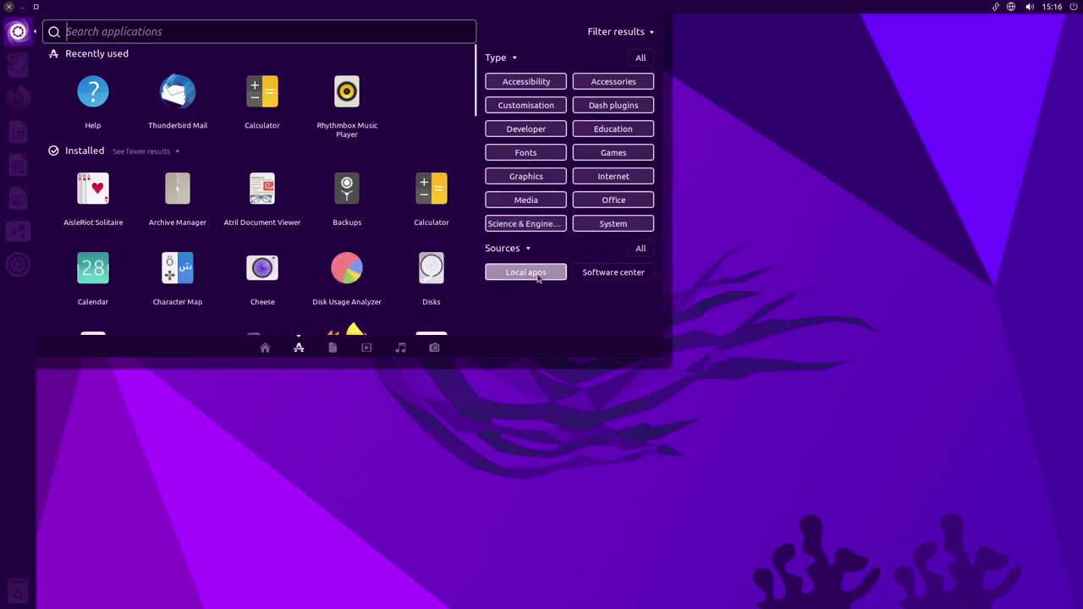
# - Maximize the Dash to full screen and scroll the installed apps down to XTerm
pyautogui.click(36, 7)
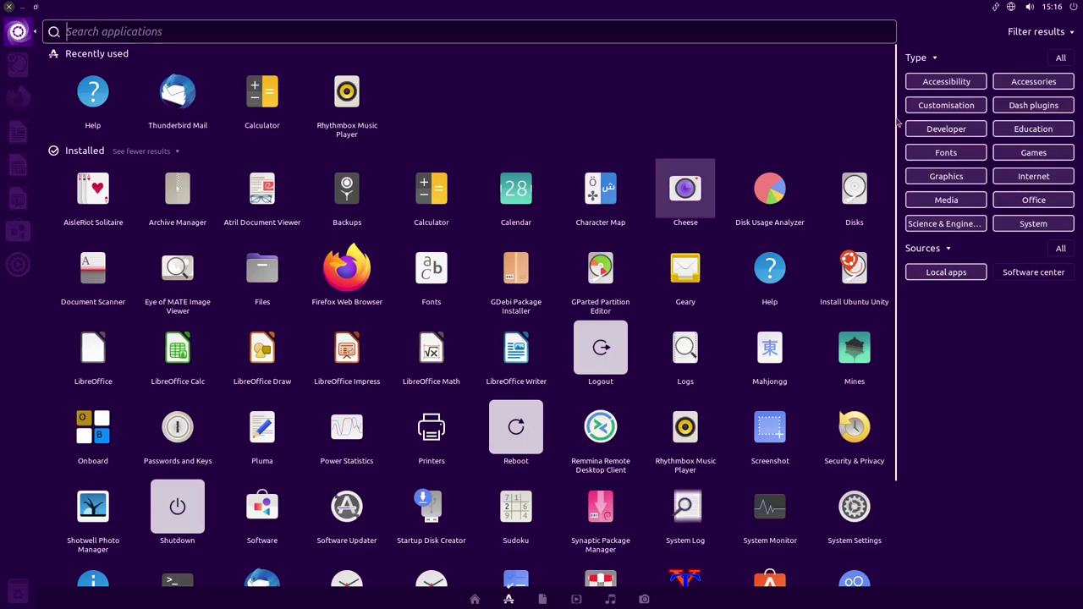
pyautogui.scroll(-2, 896, 160)
pyautogui.moveTo(896, 161); pyautogui.dragTo(897, 221)
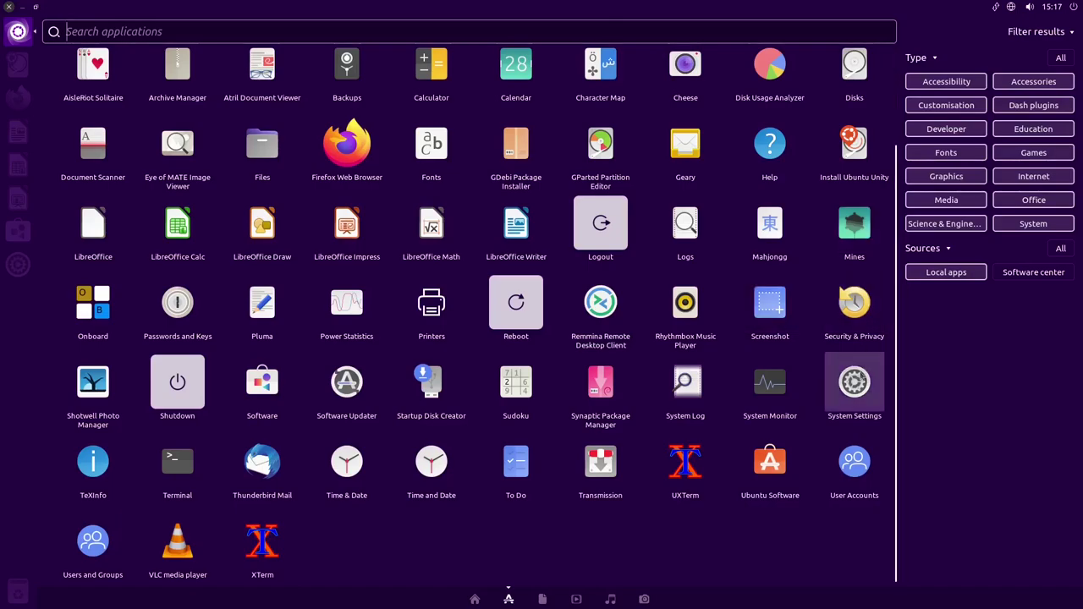
# - In System Settings > Appearance, try smaller launcher icon sizes, then return the size to 48
pyautogui.click(862, 391)
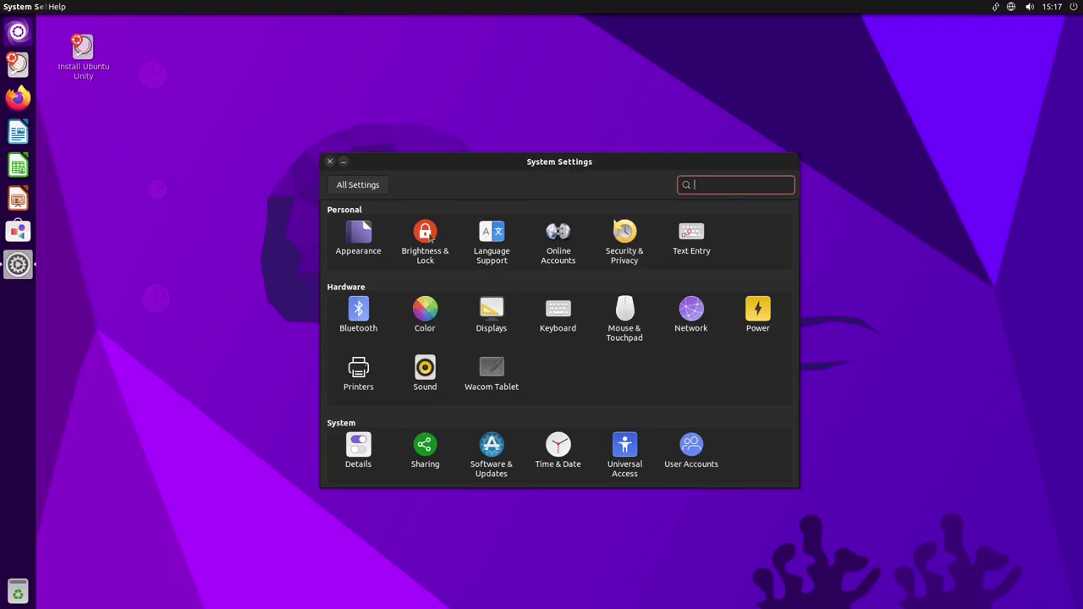
pyautogui.click(361, 240)
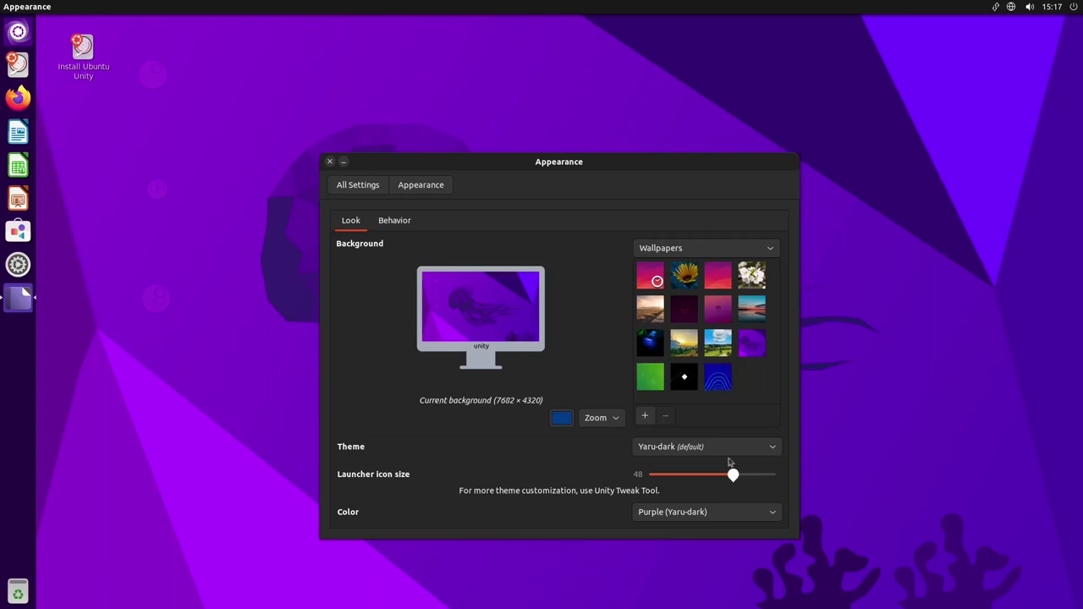
pyautogui.moveTo(721, 479); pyautogui.dragTo(688, 479)
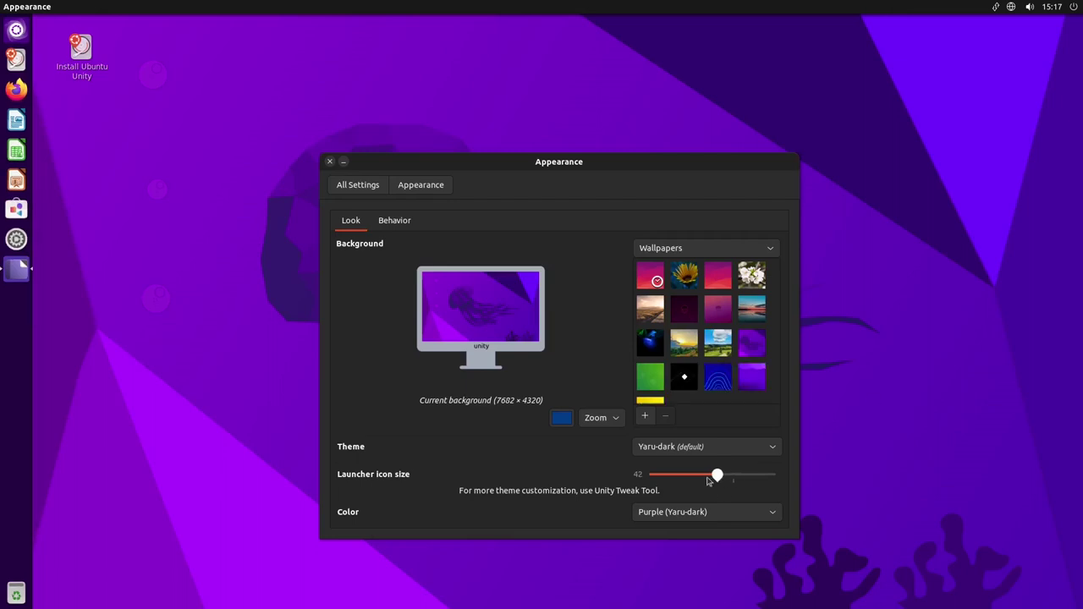
pyautogui.click(694, 478)
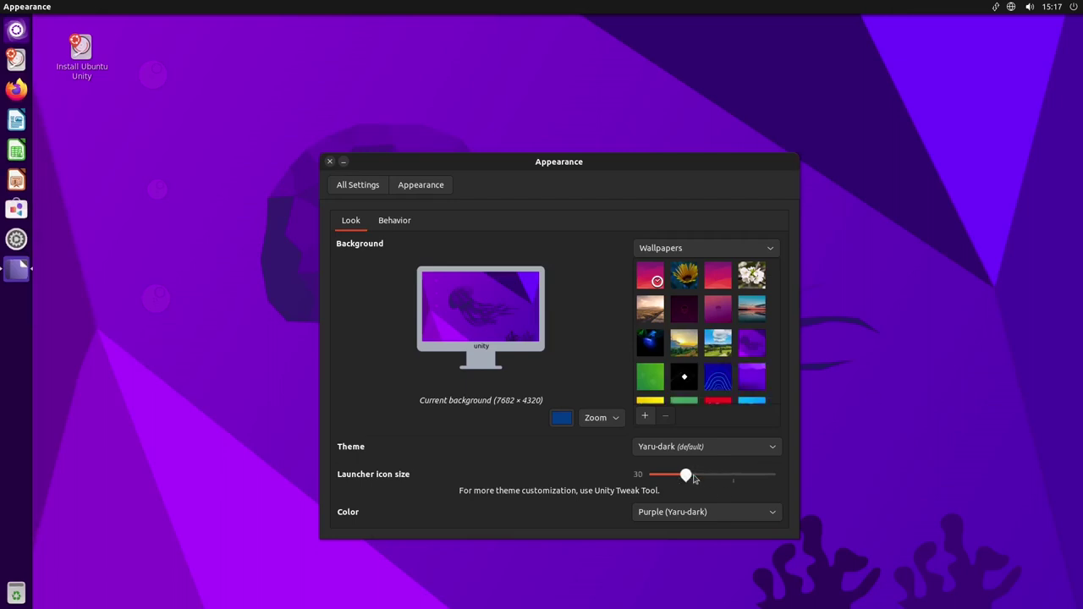
pyautogui.click(693, 479)
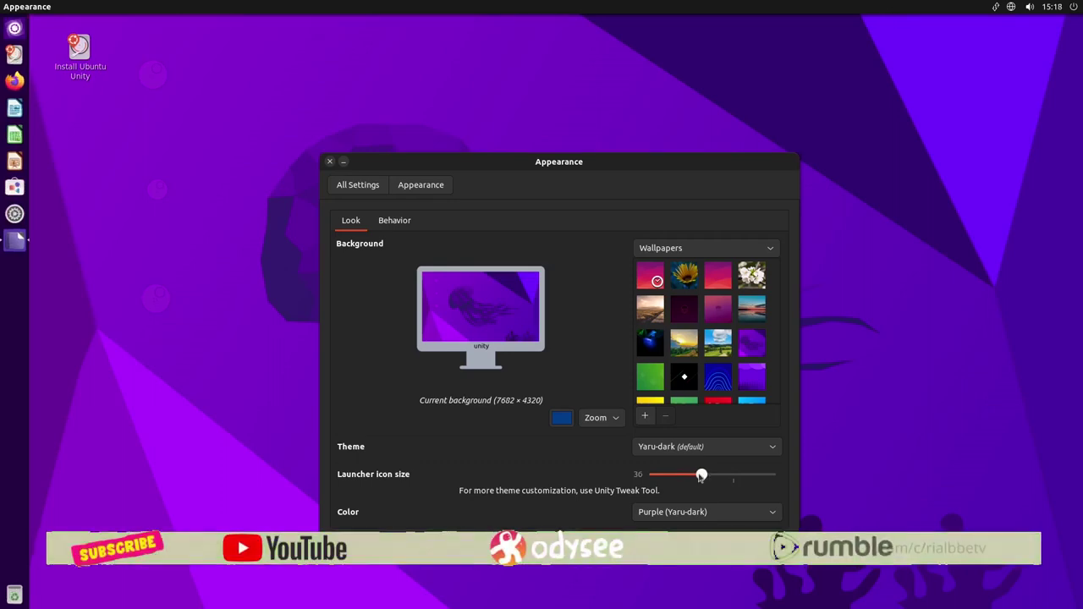
pyautogui.scroll(1, 699, 478)
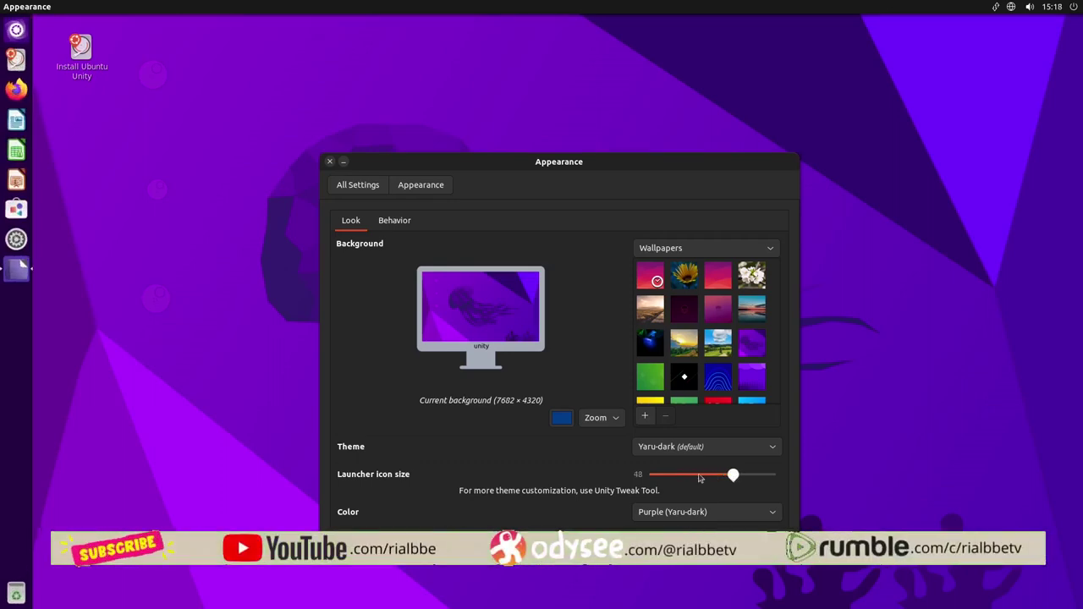
pyautogui.scroll(-1, 699, 478)
pyautogui.scroll(1, 699, 478)
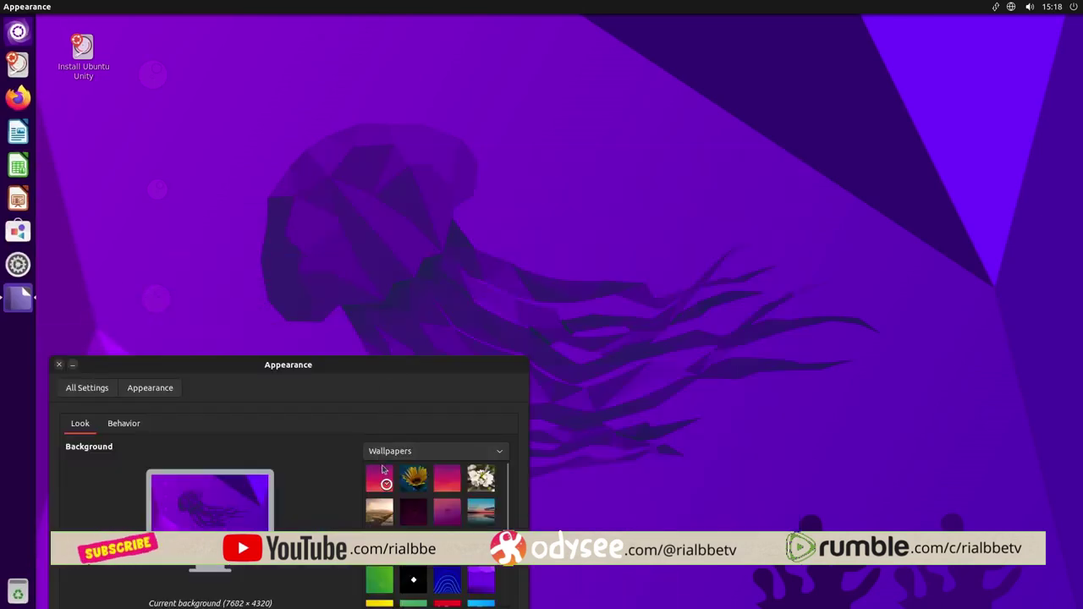
pyautogui.click(408, 478)
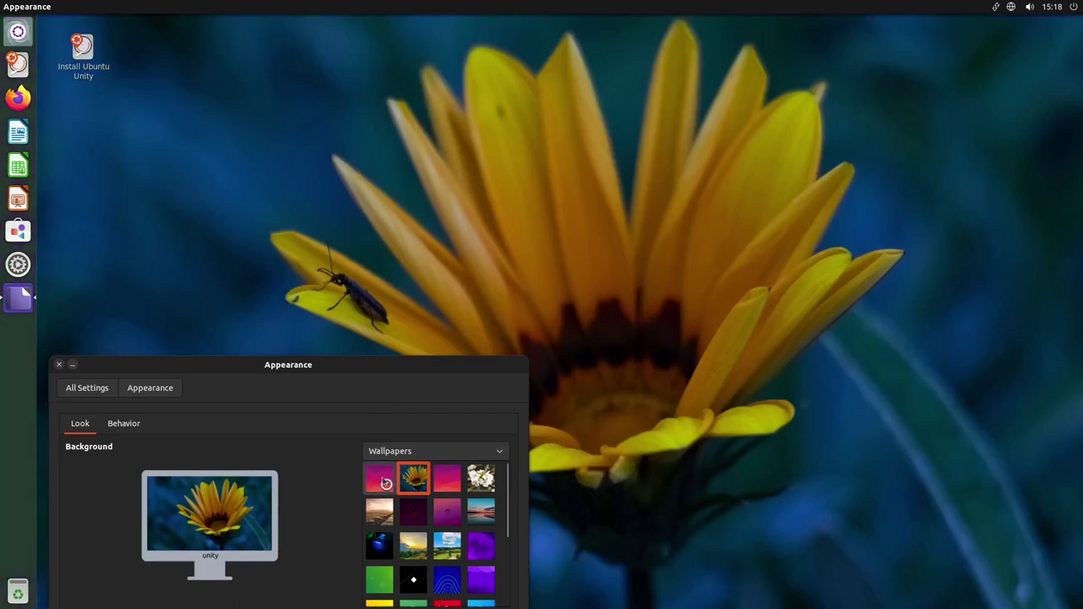
pyautogui.click(385, 482)
pyautogui.click(451, 481)
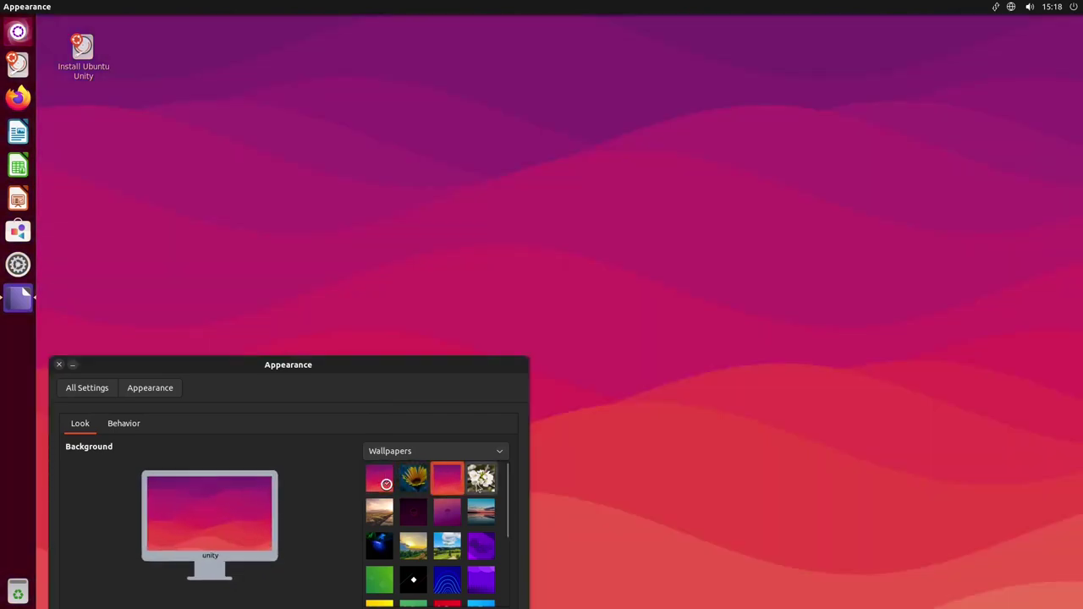
pyautogui.click(479, 481)
pyautogui.click(379, 511)
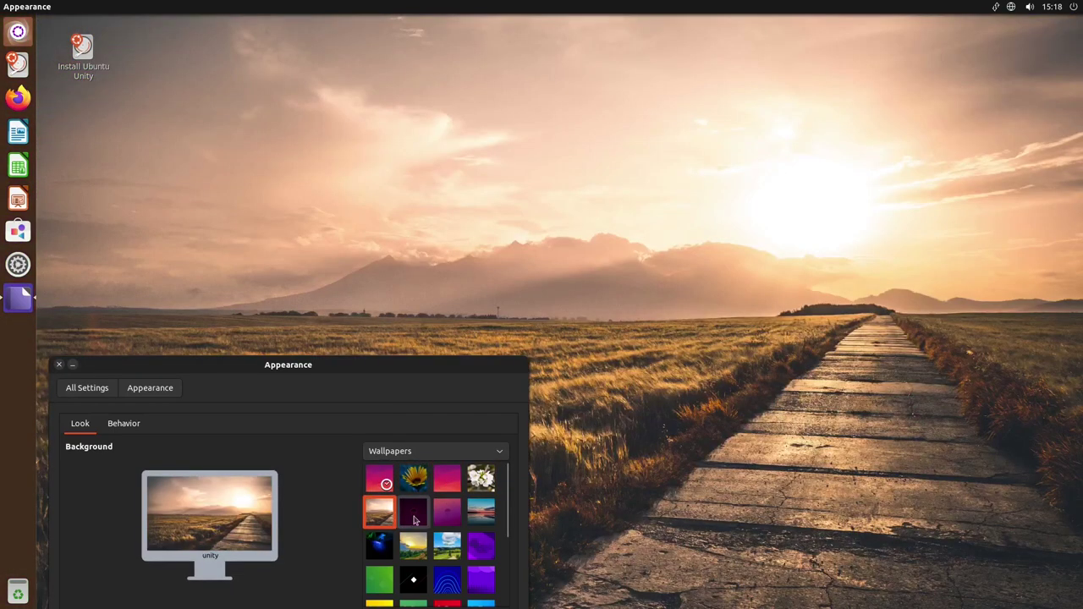
pyautogui.click(414, 518)
pyautogui.click(446, 514)
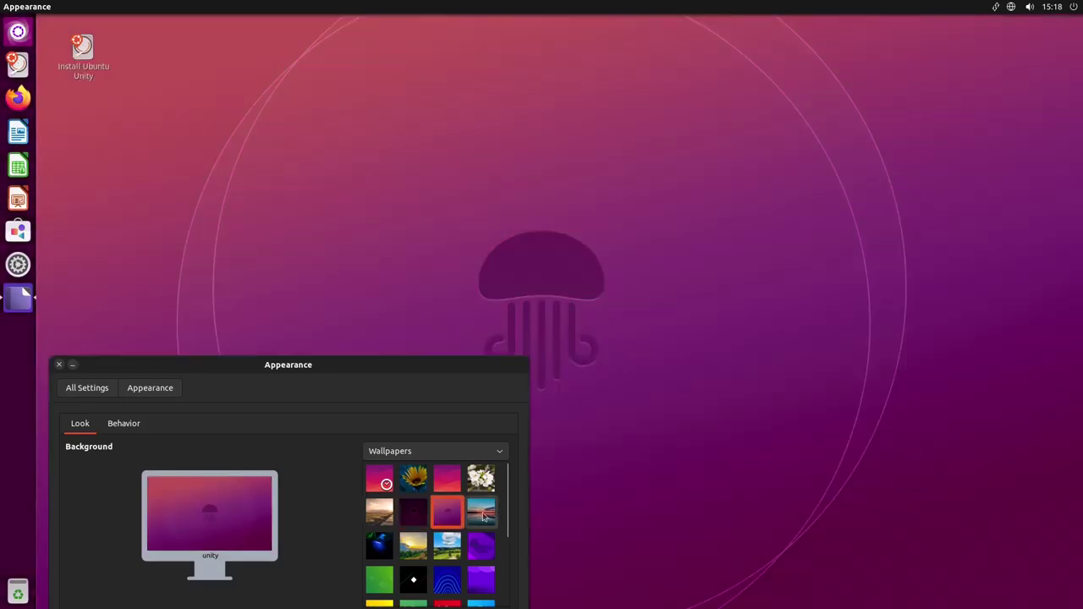
pyautogui.click(481, 513)
pyautogui.click(385, 550)
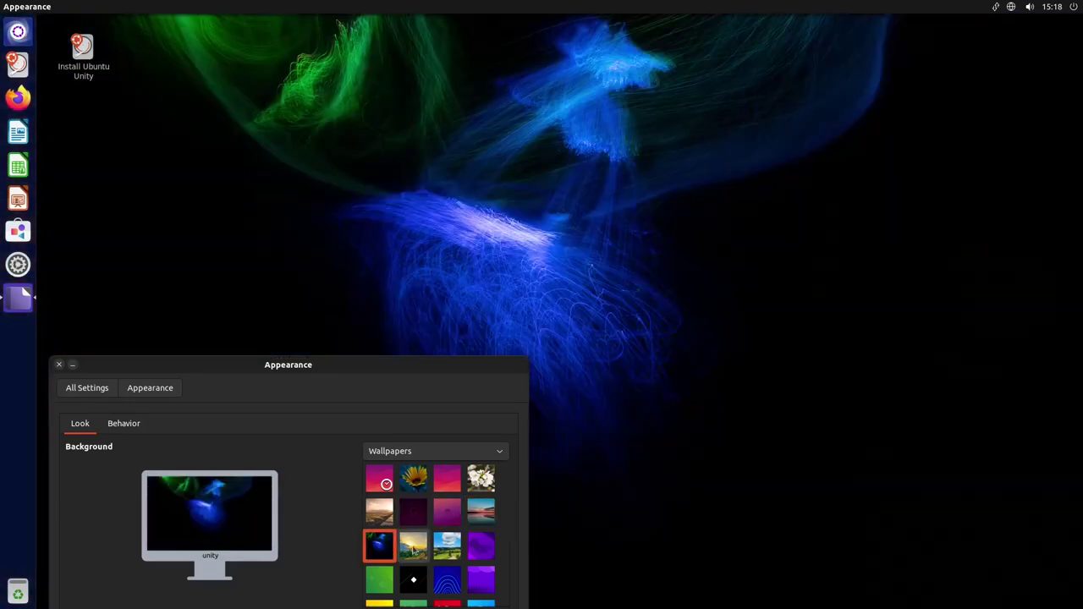
pyautogui.click(414, 548)
pyautogui.click(450, 554)
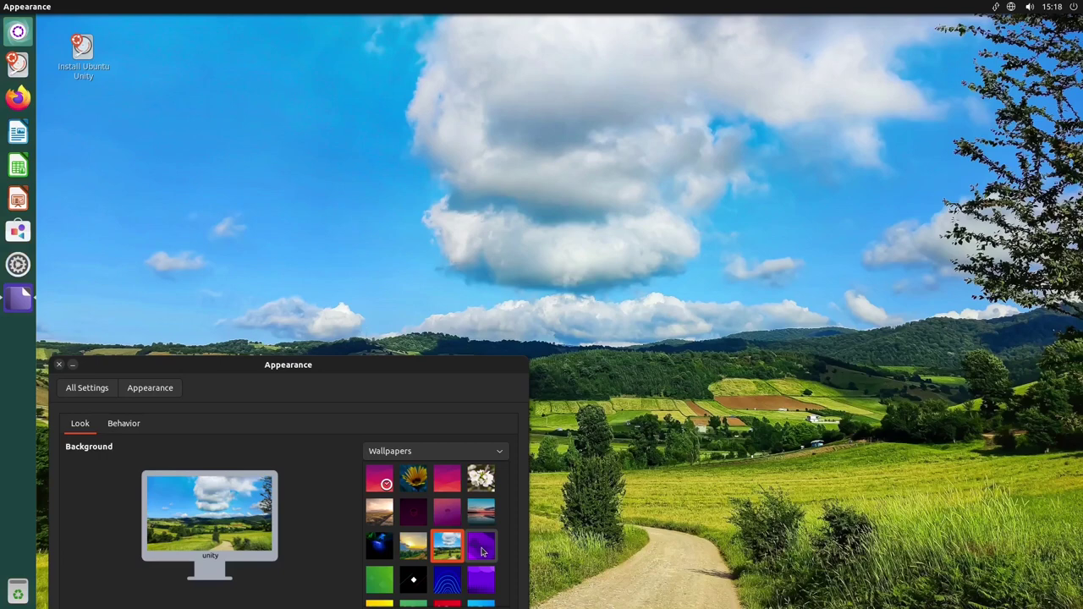
pyautogui.click(481, 549)
pyautogui.scroll(-2, 404, 512)
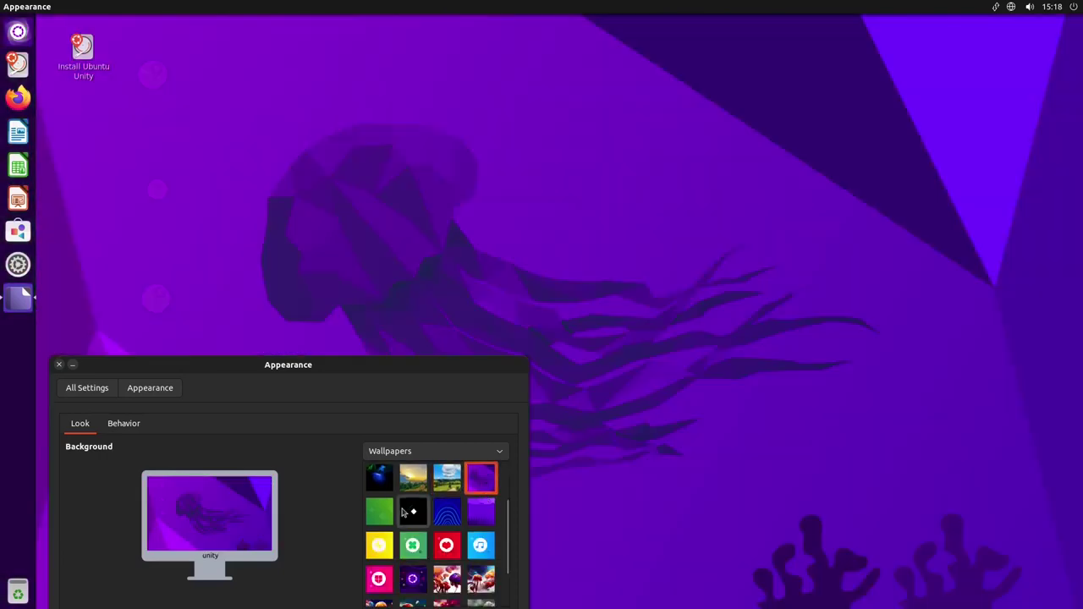
pyautogui.click(379, 512)
pyautogui.click(413, 512)
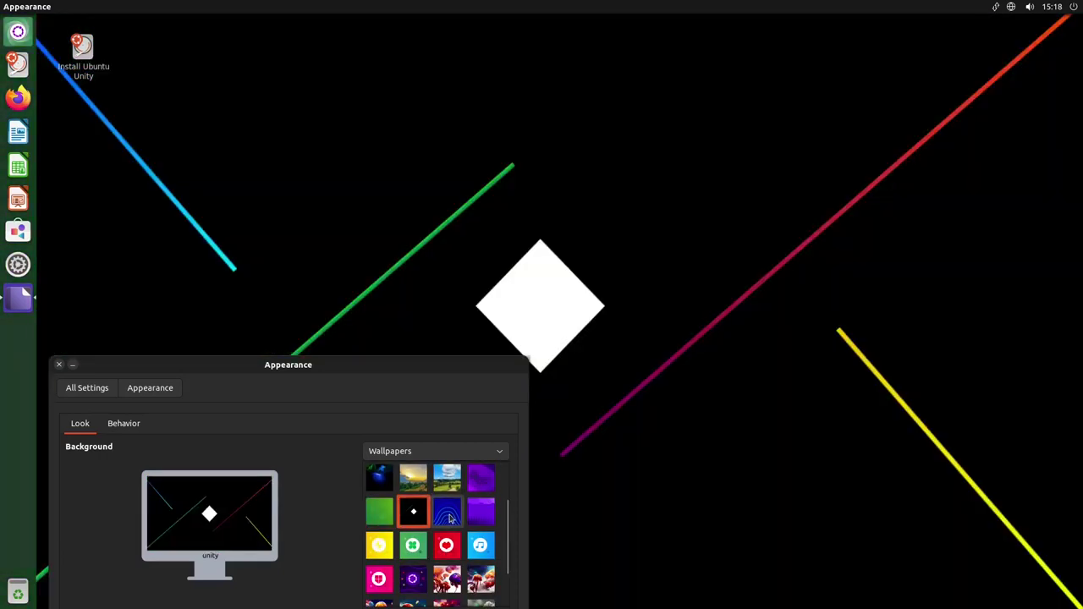
pyautogui.click(450, 518)
pyautogui.click(483, 514)
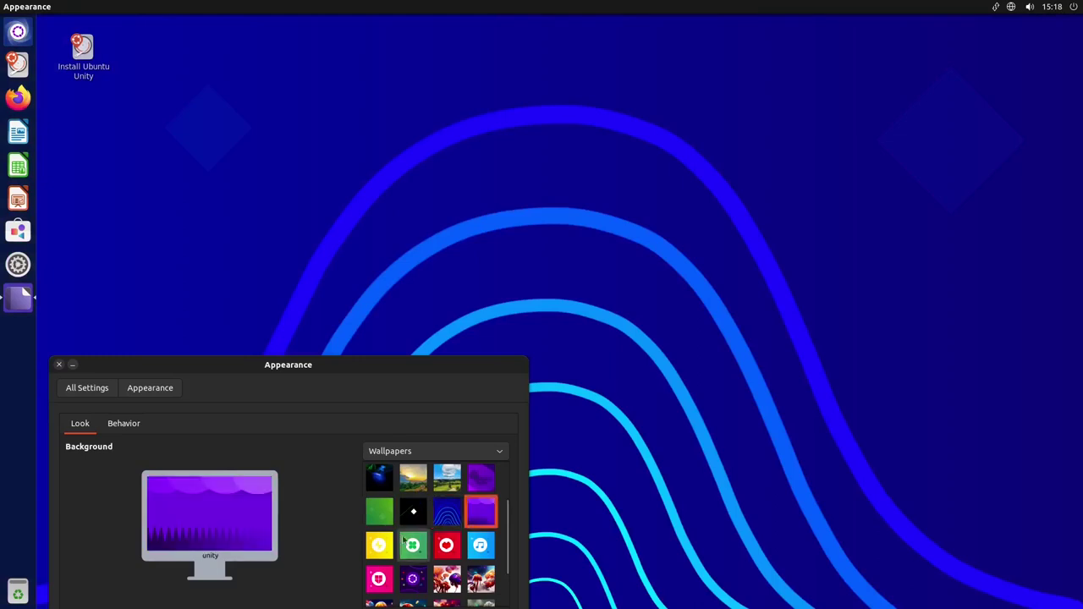
pyautogui.click(382, 551)
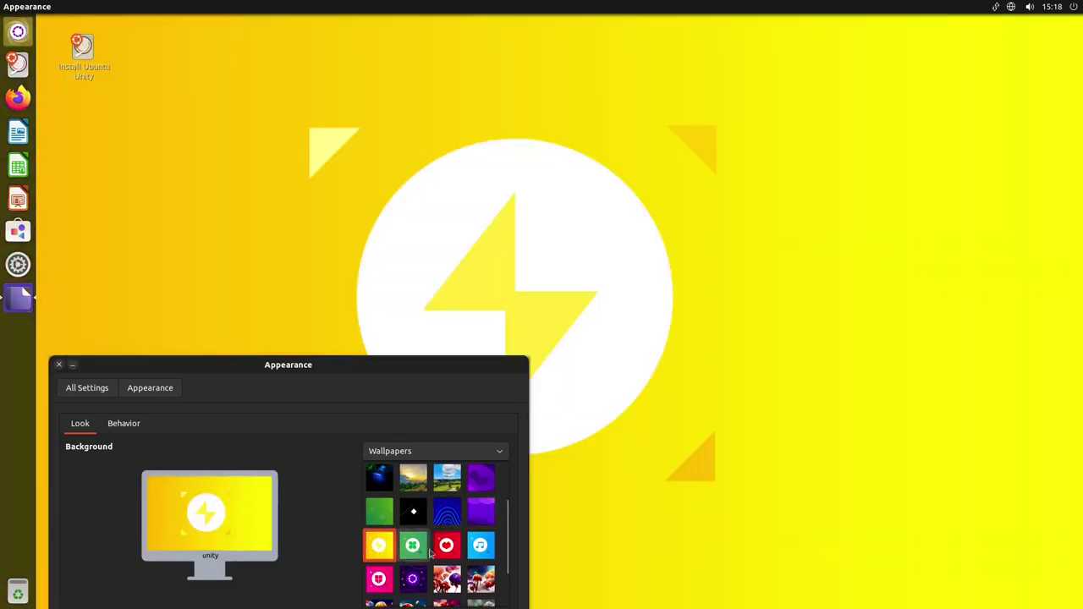
pyautogui.click(416, 549)
pyautogui.click(450, 554)
pyautogui.click(480, 551)
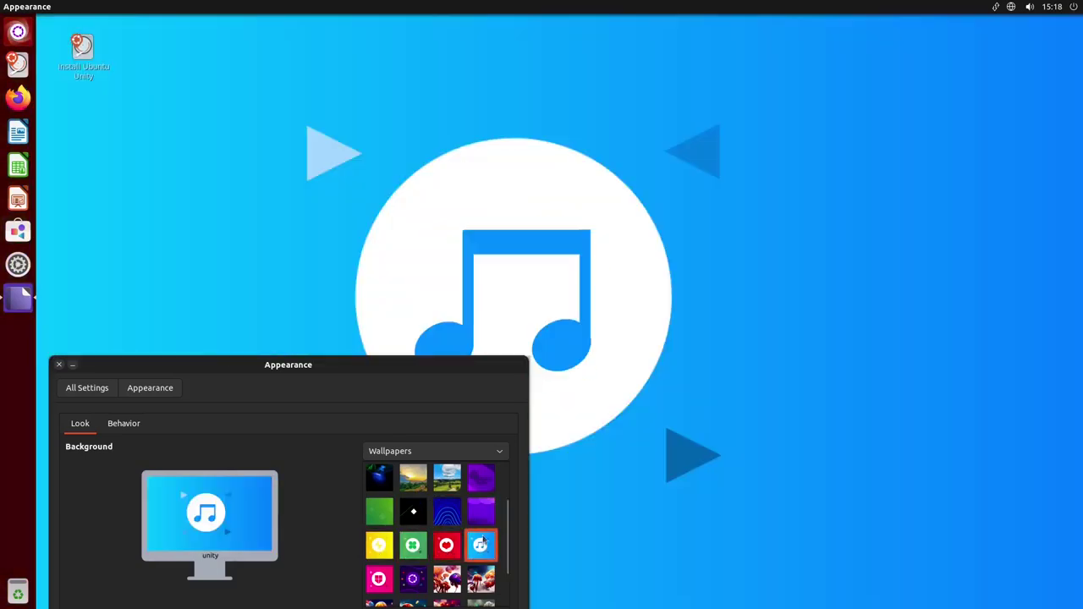
pyautogui.scroll(-2, 423, 541)
pyautogui.click(396, 531)
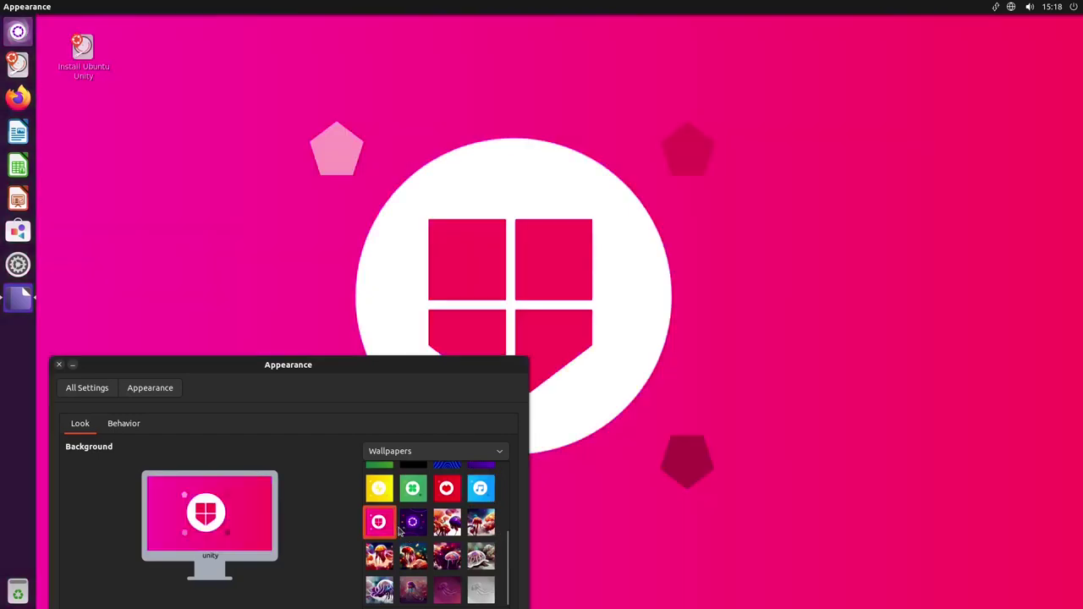
pyautogui.click(413, 522)
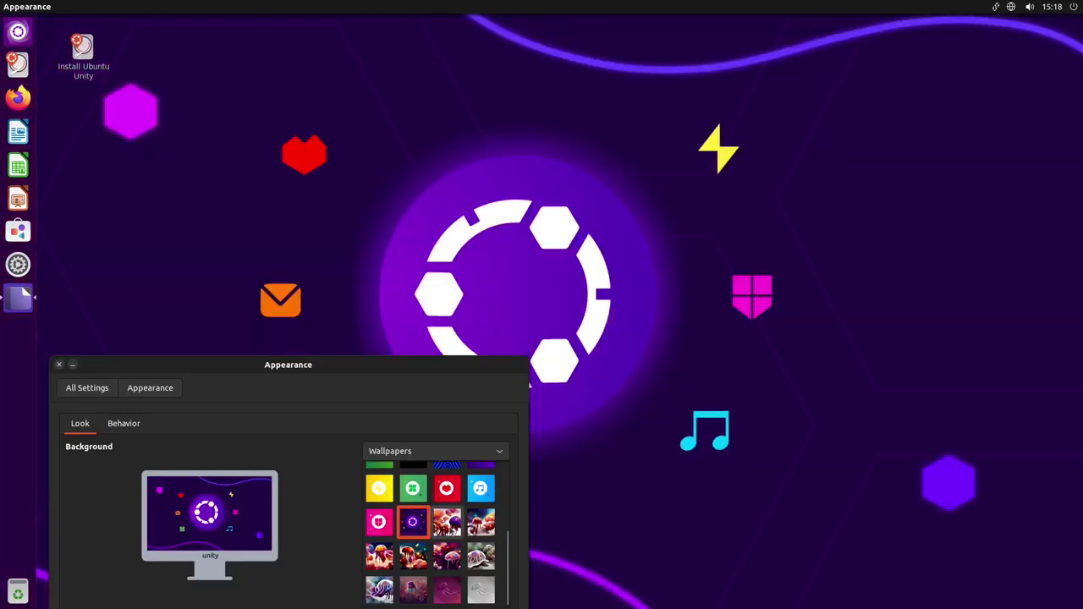
pyautogui.click(447, 522)
pyautogui.click(481, 522)
pyautogui.click(379, 555)
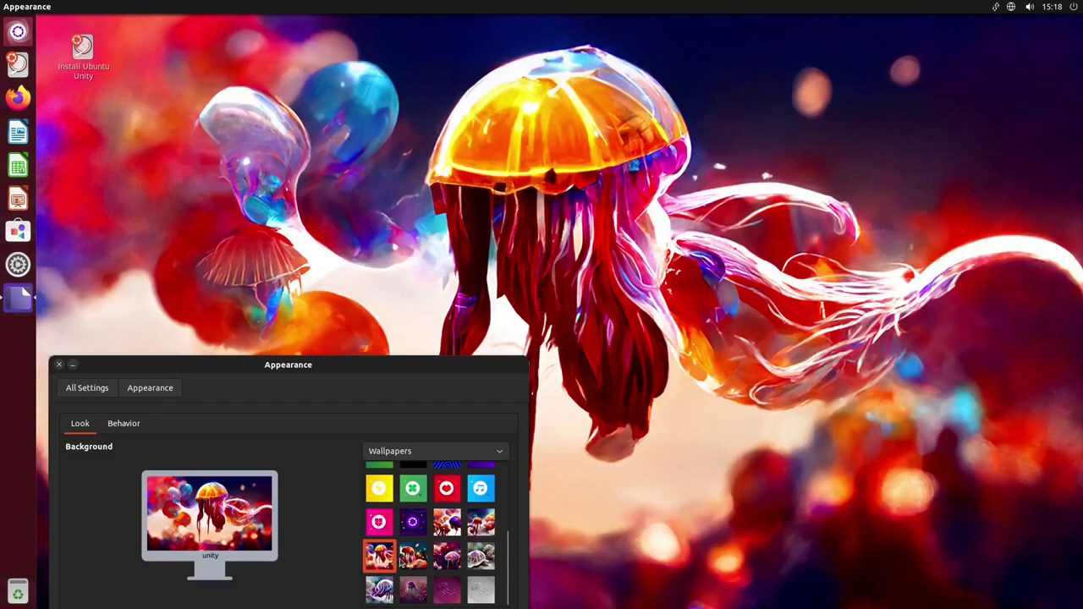
pyautogui.click(413, 556)
pyautogui.click(447, 555)
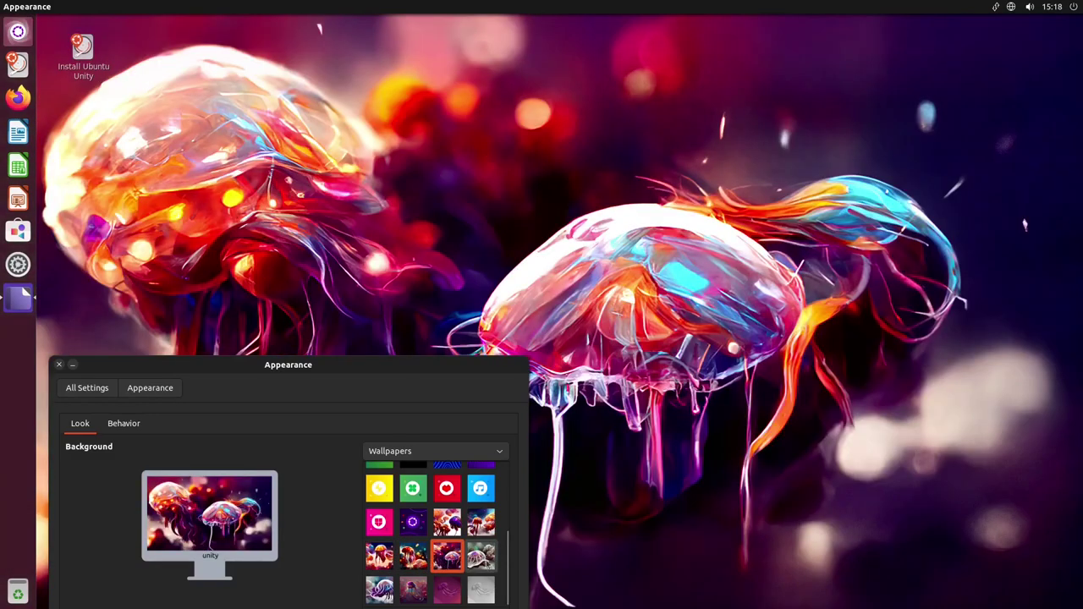
pyautogui.click(482, 558)
pyautogui.click(379, 589)
pyautogui.click(413, 590)
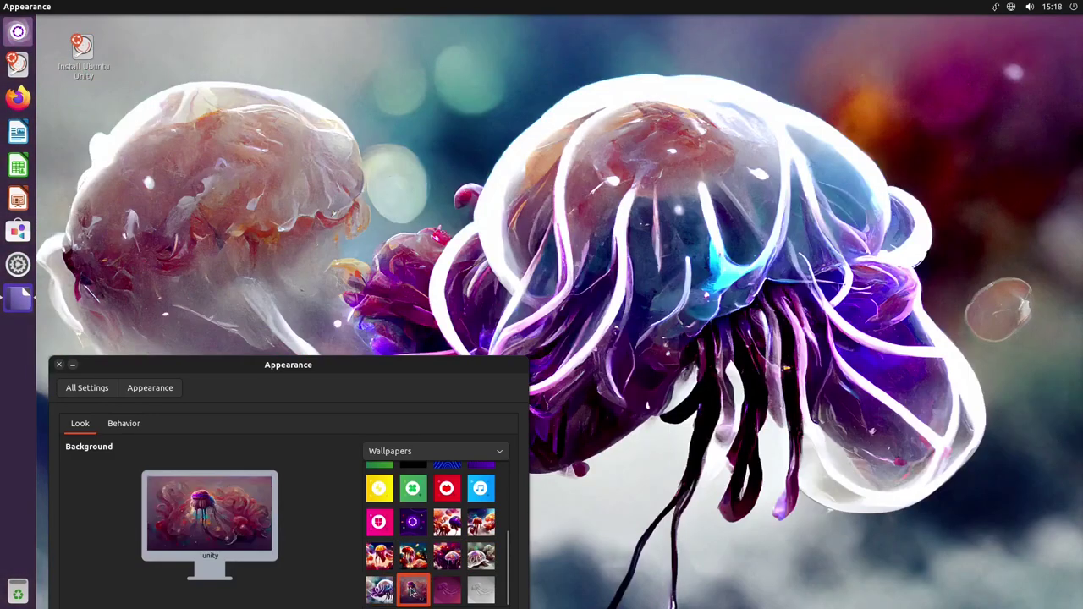
pyautogui.click(446, 589)
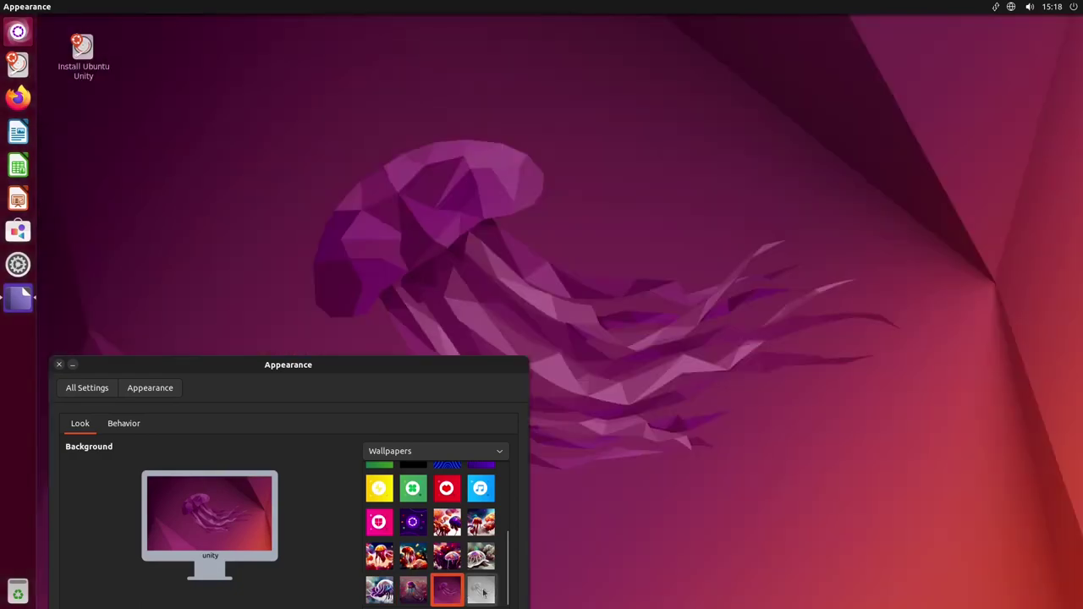
pyautogui.click(480, 590)
pyautogui.scroll(3, 482, 533)
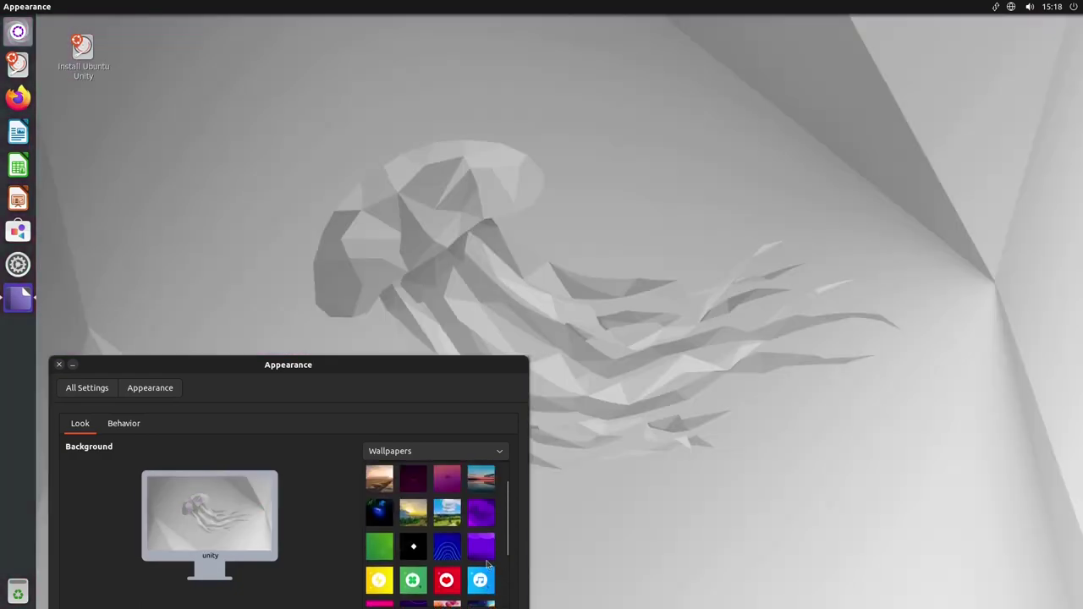
pyautogui.click(480, 512)
# - Move the Appearance window toward centre, try the light Yaru theme, then restore Yaru-dark
pyautogui.moveTo(408, 367); pyautogui.dragTo(453, 174)
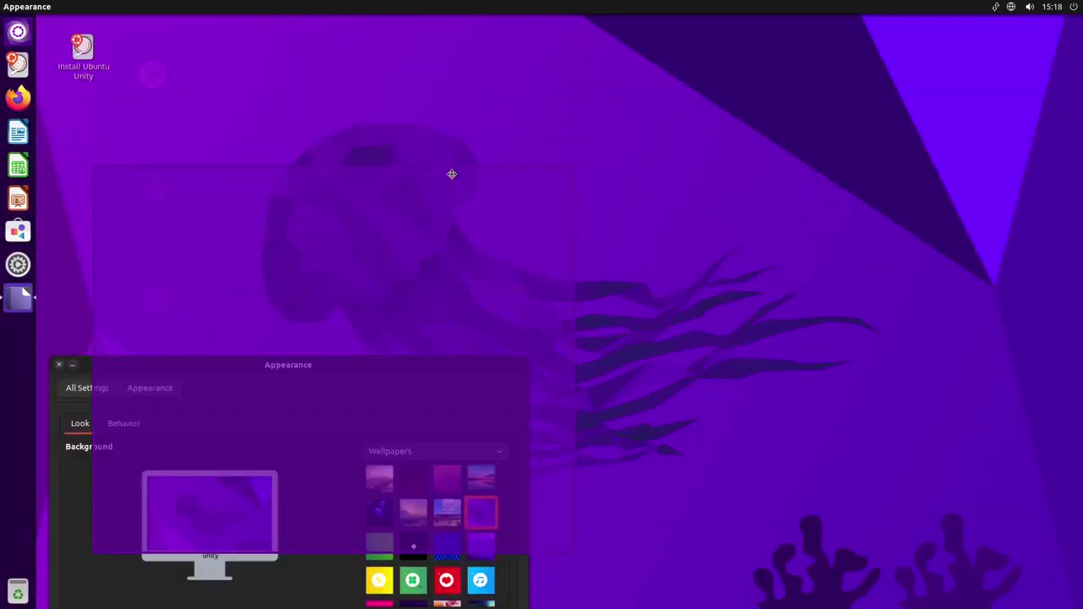
pyautogui.click(497, 461)
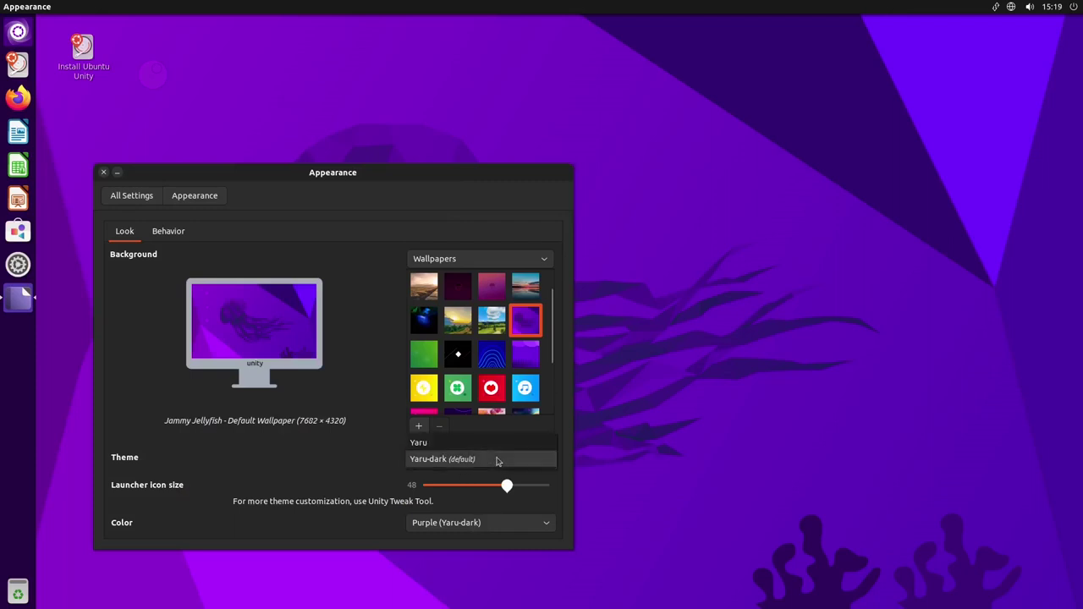
pyautogui.click(446, 444)
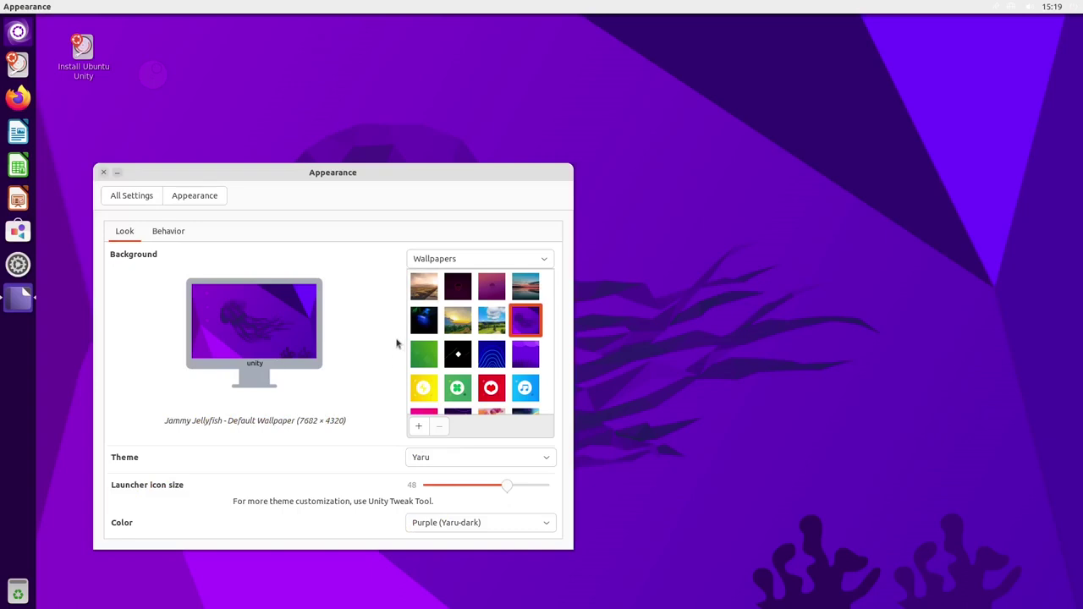
pyautogui.click(459, 464)
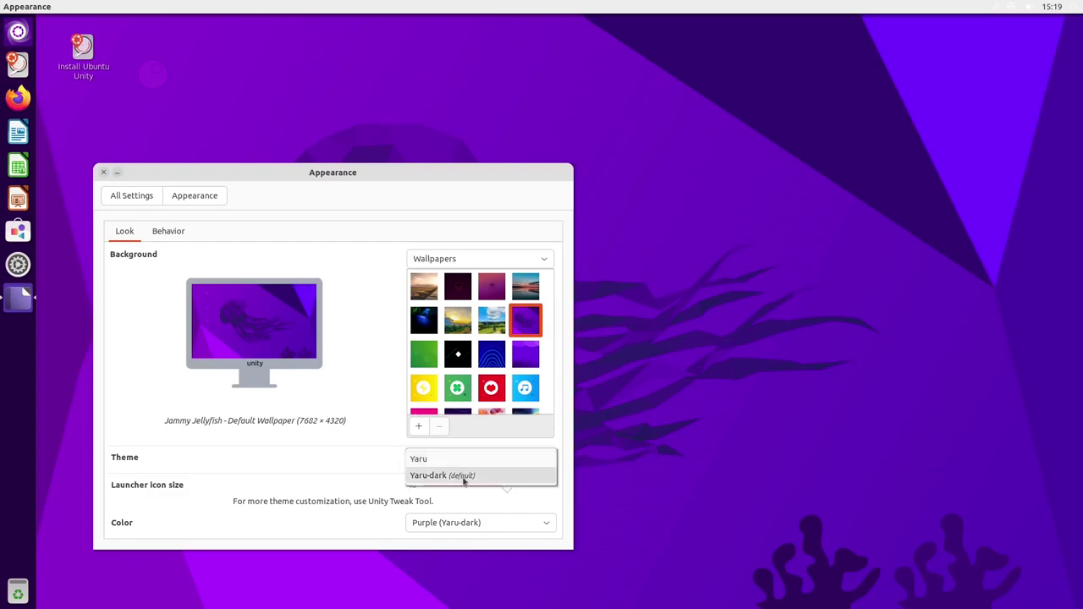
pyautogui.click(464, 477)
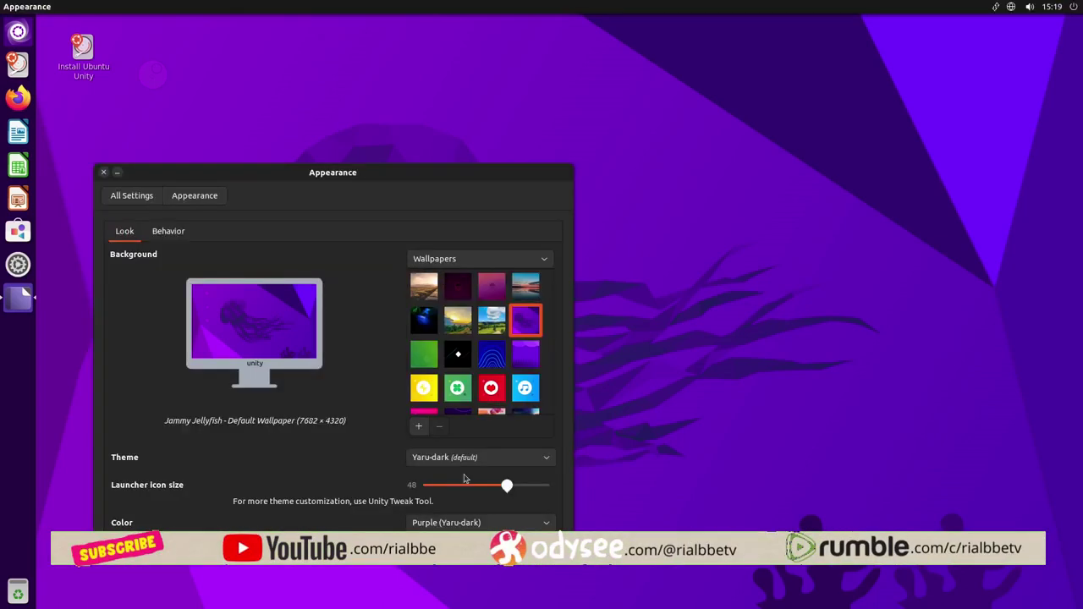
pyautogui.click(143, 196)
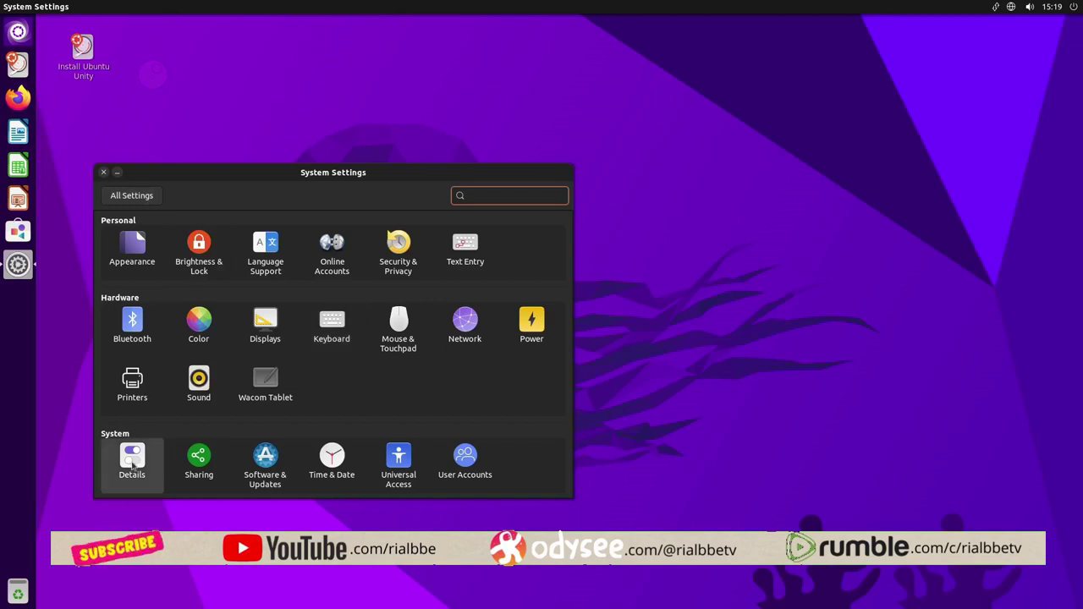
pyautogui.click(133, 463)
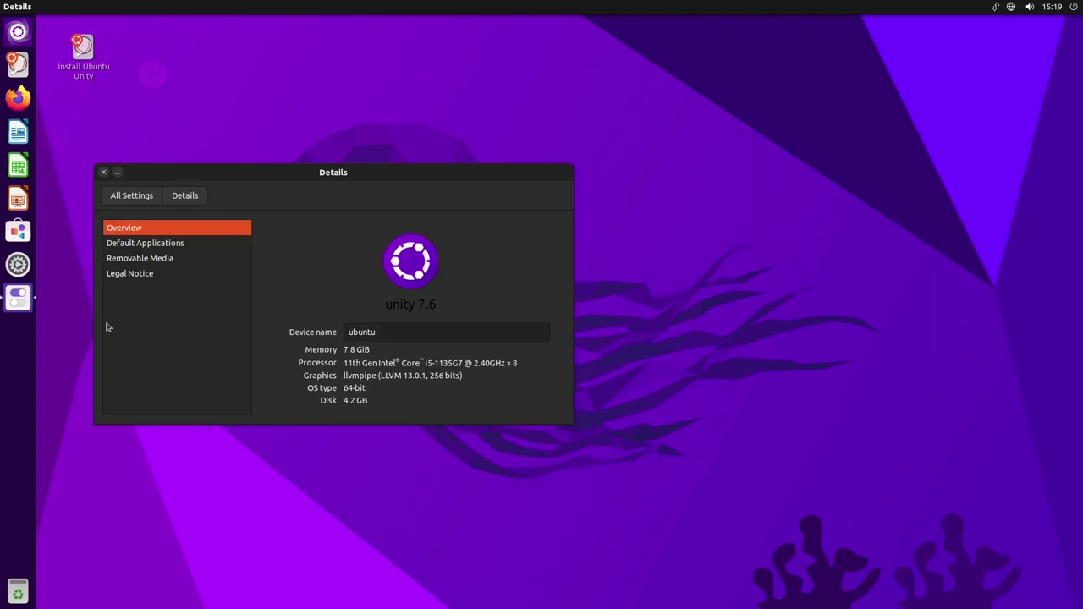
pyautogui.click(130, 197)
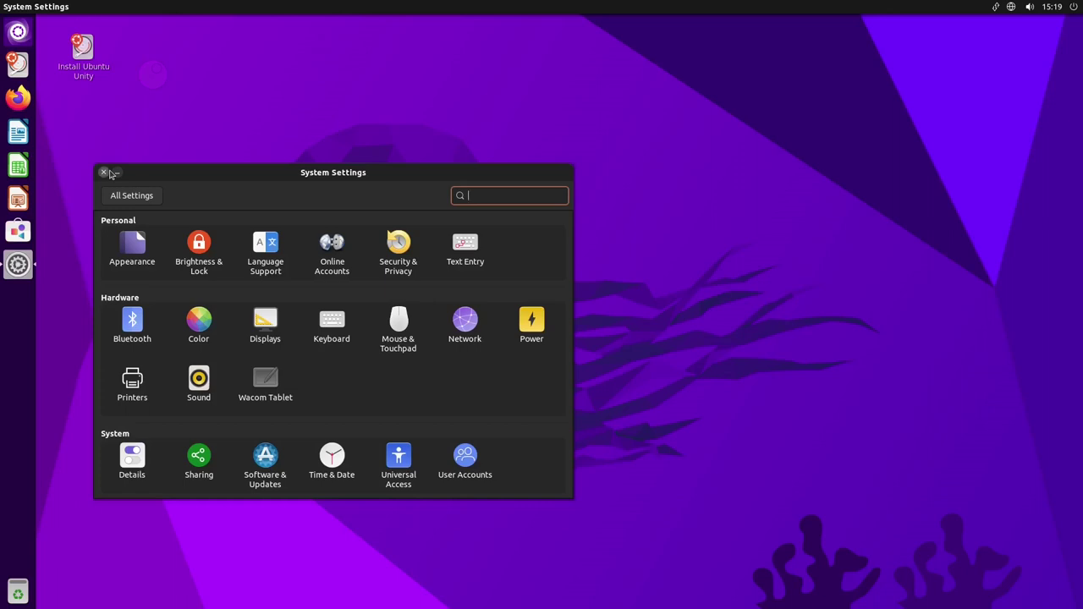
pyautogui.click(104, 173)
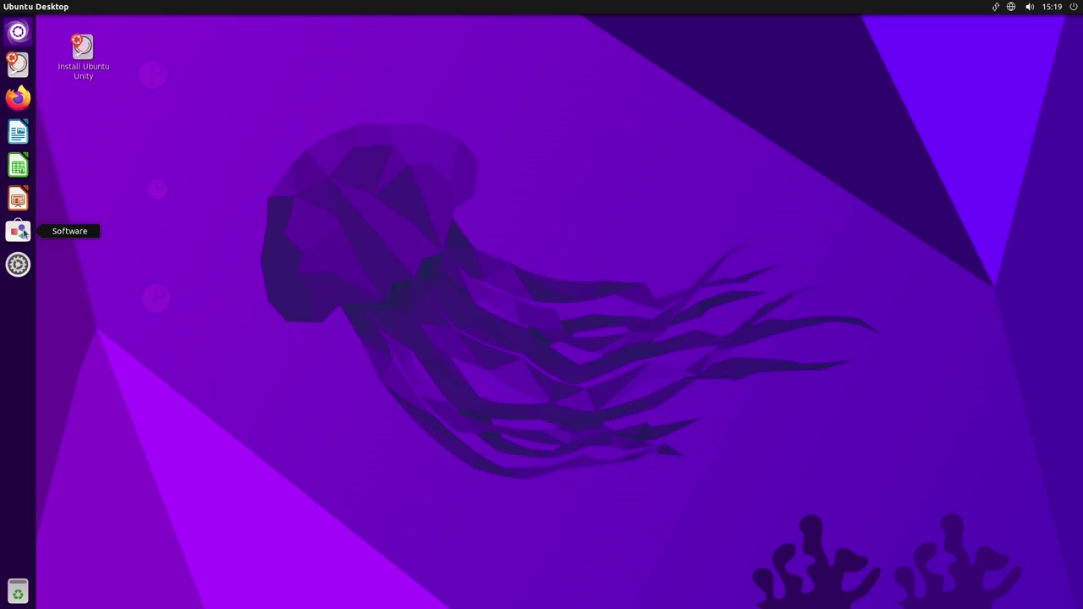
# - Launch Ubuntu Software, browse the Explore page, and open the Play category
pyautogui.click(24, 232)
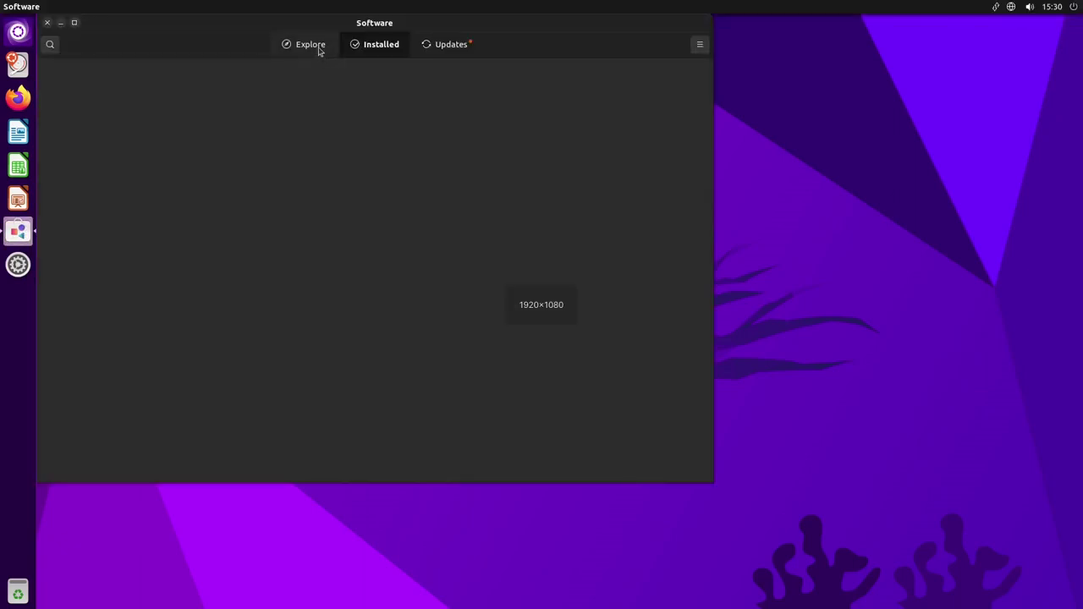
pyautogui.click(310, 44)
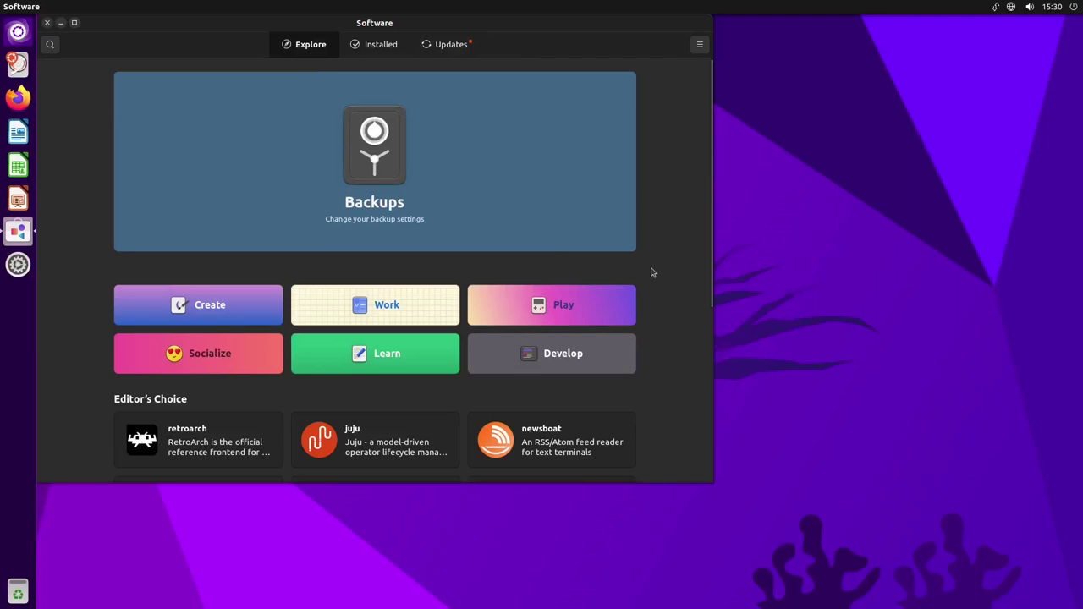
pyautogui.scroll(-1, 652, 271)
pyautogui.scroll(-1, 652, 271)
pyautogui.scroll(-3, 652, 271)
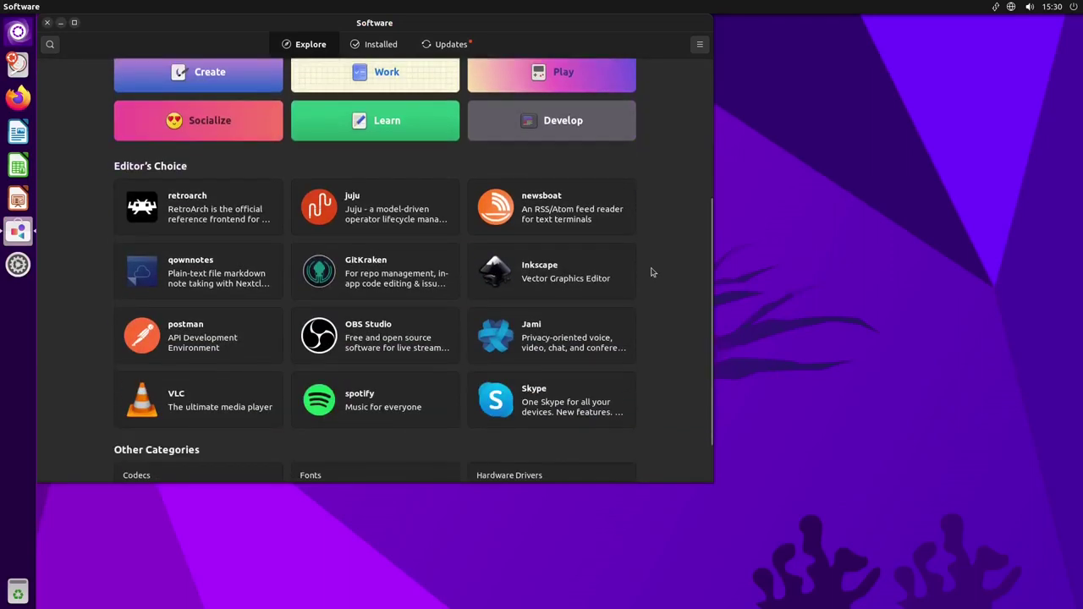
pyautogui.scroll(-1, 652, 271)
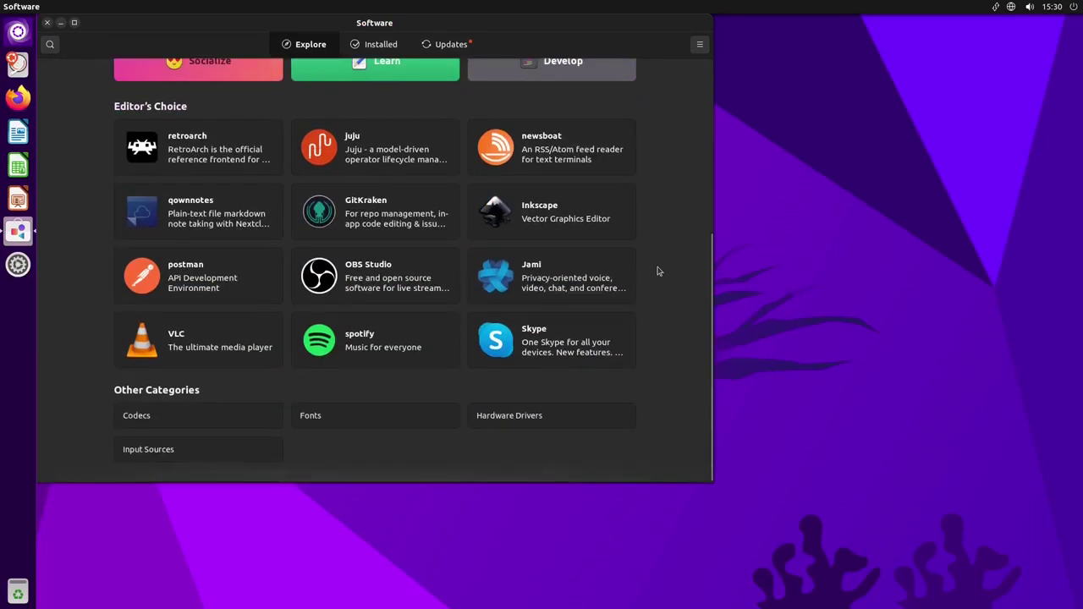
pyautogui.scroll(2, 663, 266)
pyautogui.scroll(2, 663, 267)
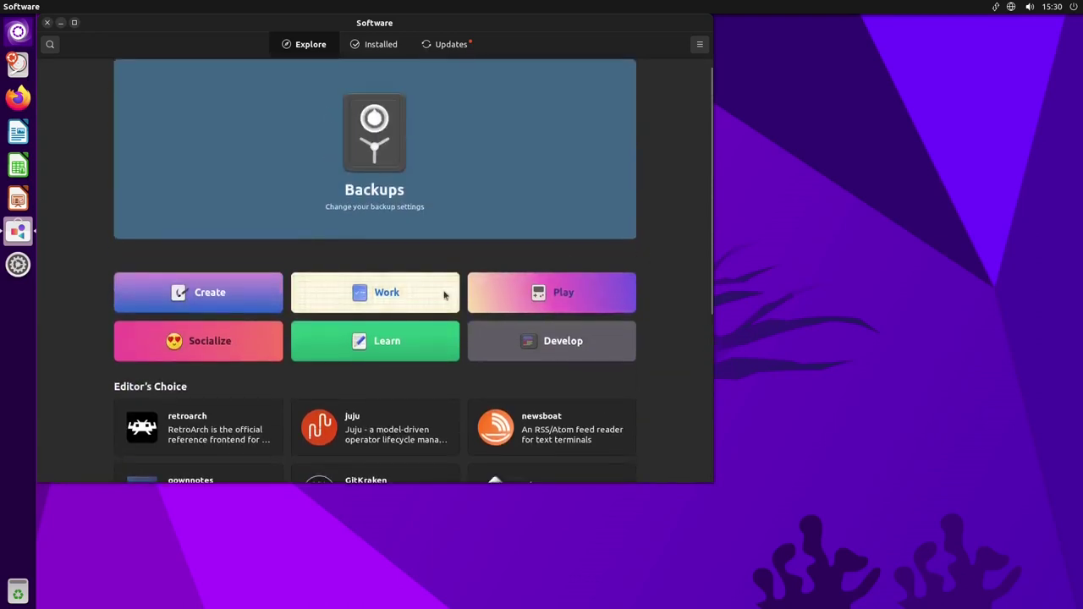
pyautogui.click(624, 278)
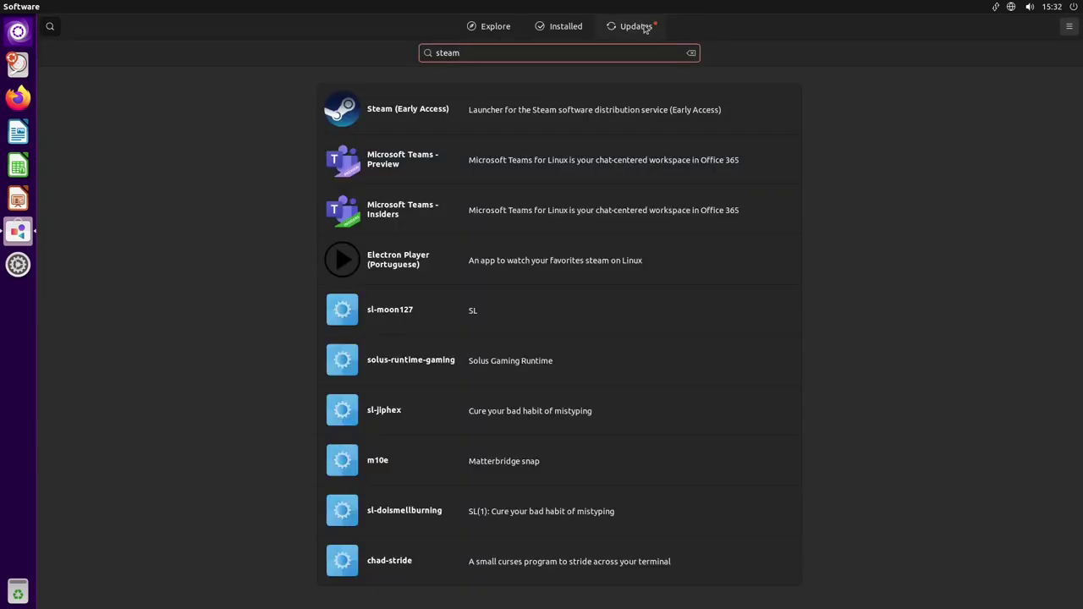
# - View the Steam (Early Access) details and screenshots, then return to the steam search results
pyautogui.click(408, 116)
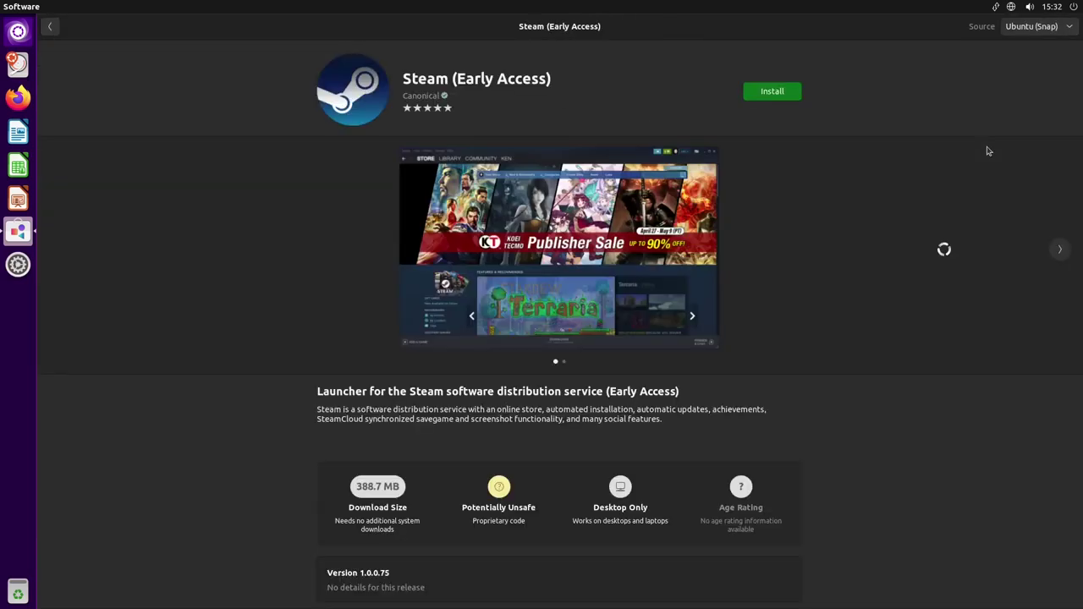
pyautogui.click(1064, 255)
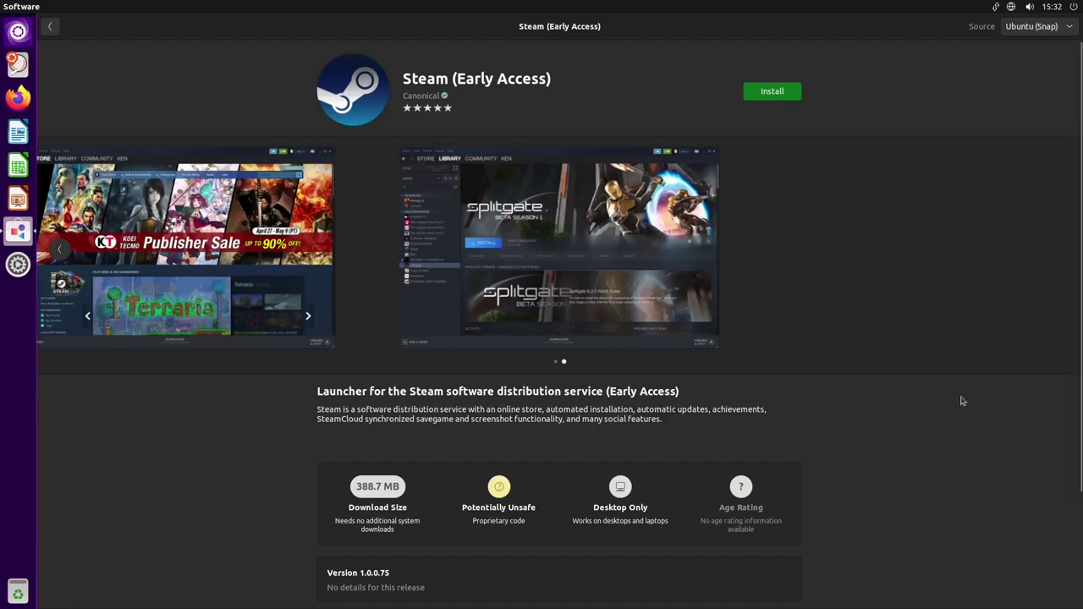
pyautogui.scroll(-3, 931, 482)
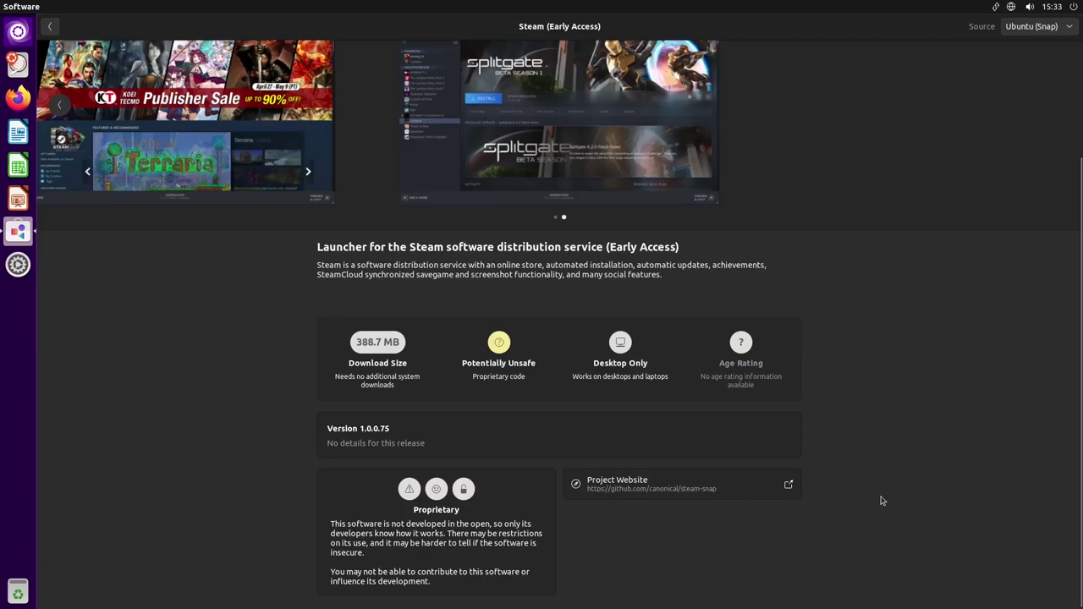
pyautogui.scroll(3, 880, 501)
pyautogui.click(49, 28)
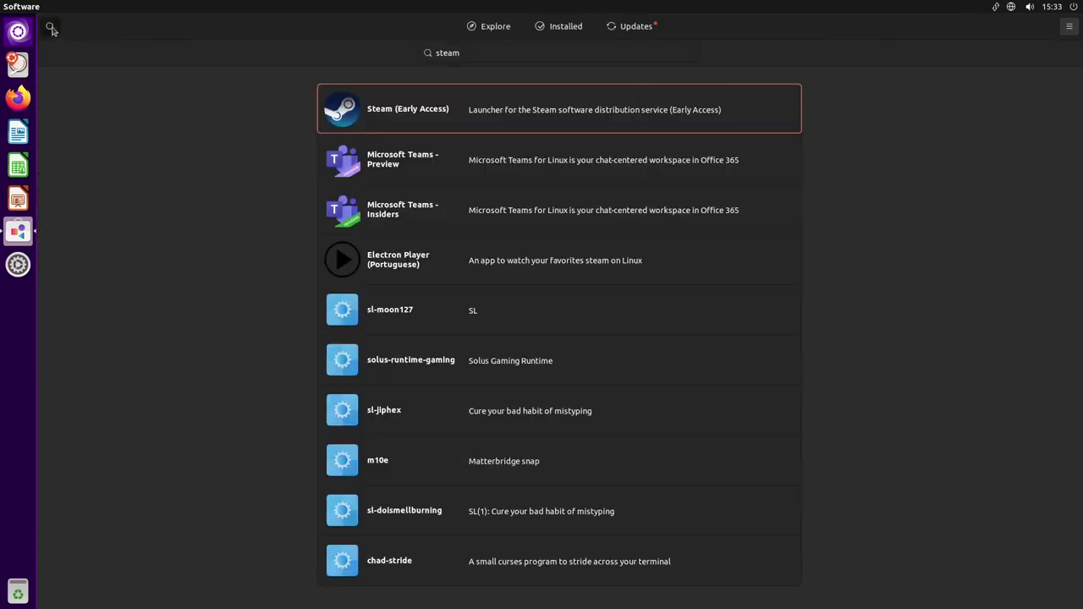
# - Leave Ubuntu Software and reopen the Dash on its Applications lens
pyautogui.click(51, 28)
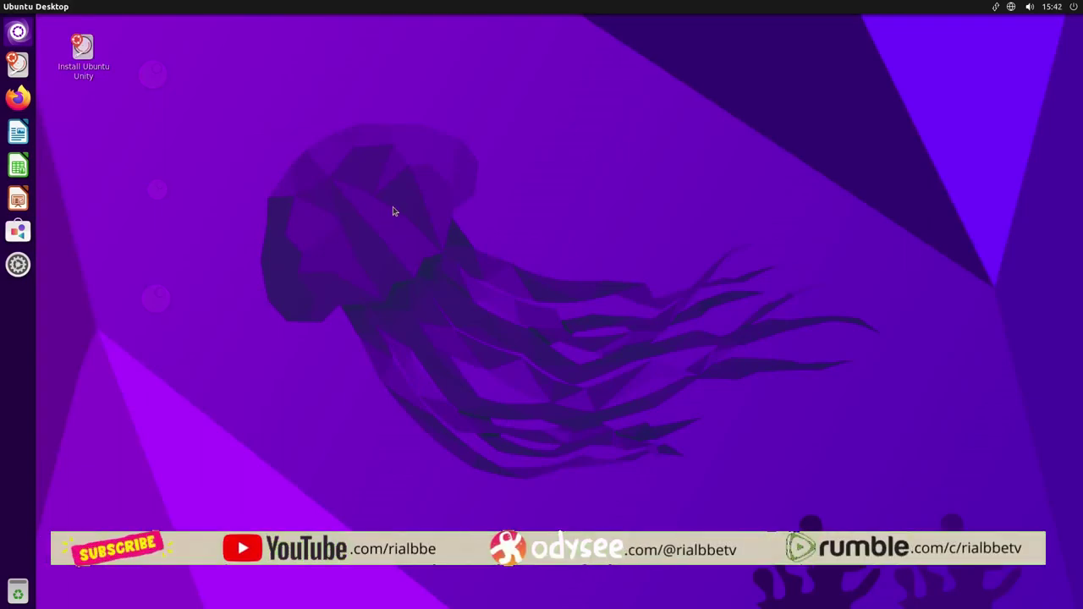
pyautogui.click(22, 37)
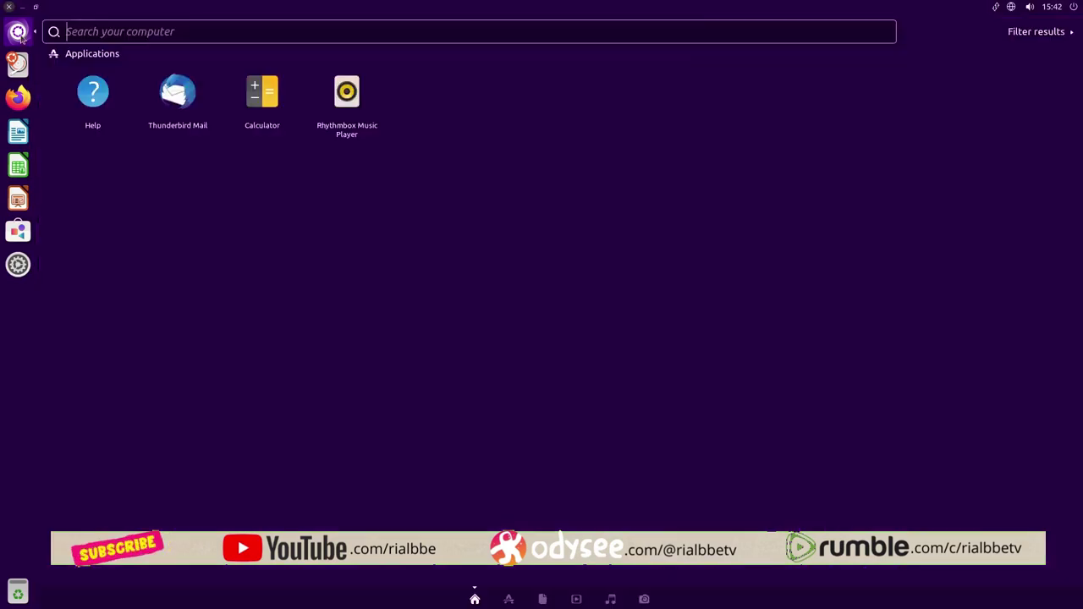
pyautogui.click(1064, 36)
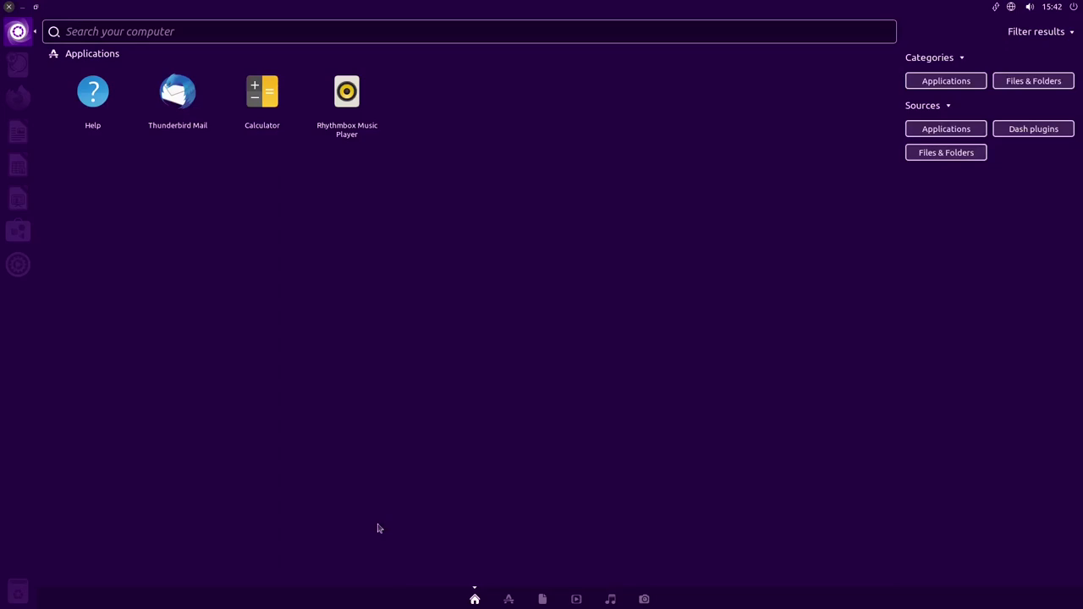
pyautogui.click(507, 598)
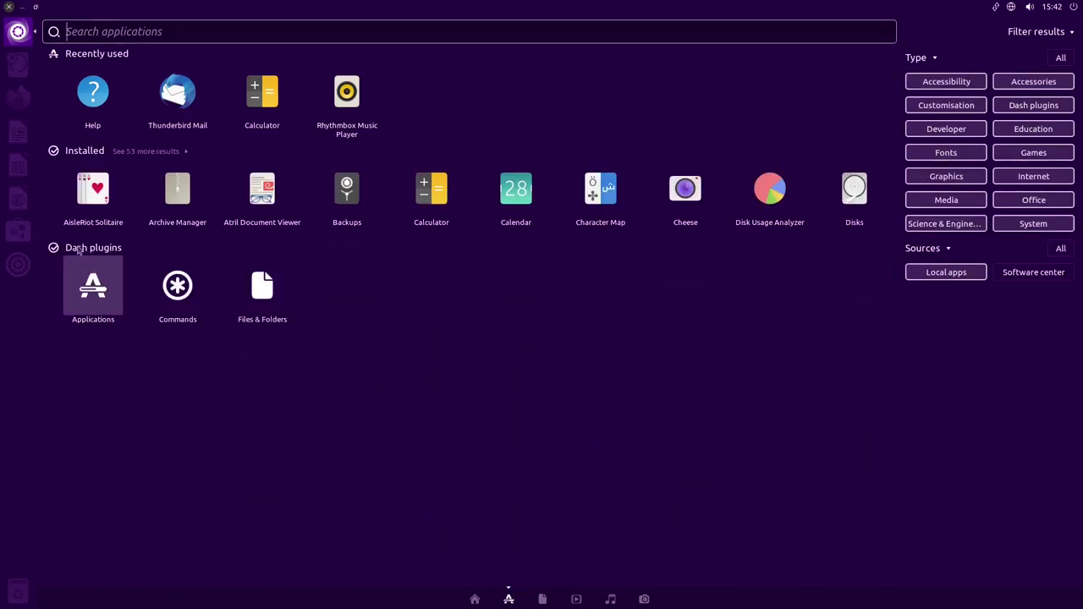
# - Launch the Help guide, enlarge its window, and maximize it to full screen
pyautogui.press('Escape')
pyautogui.click(1073, 7)
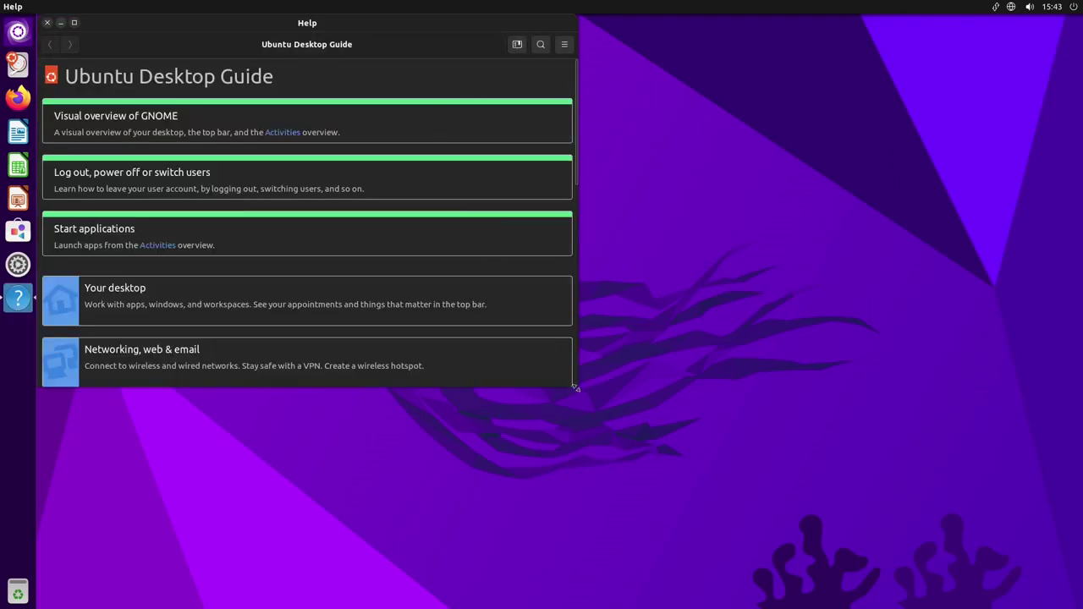
pyautogui.moveTo(575, 387); pyautogui.dragTo(915, 525)
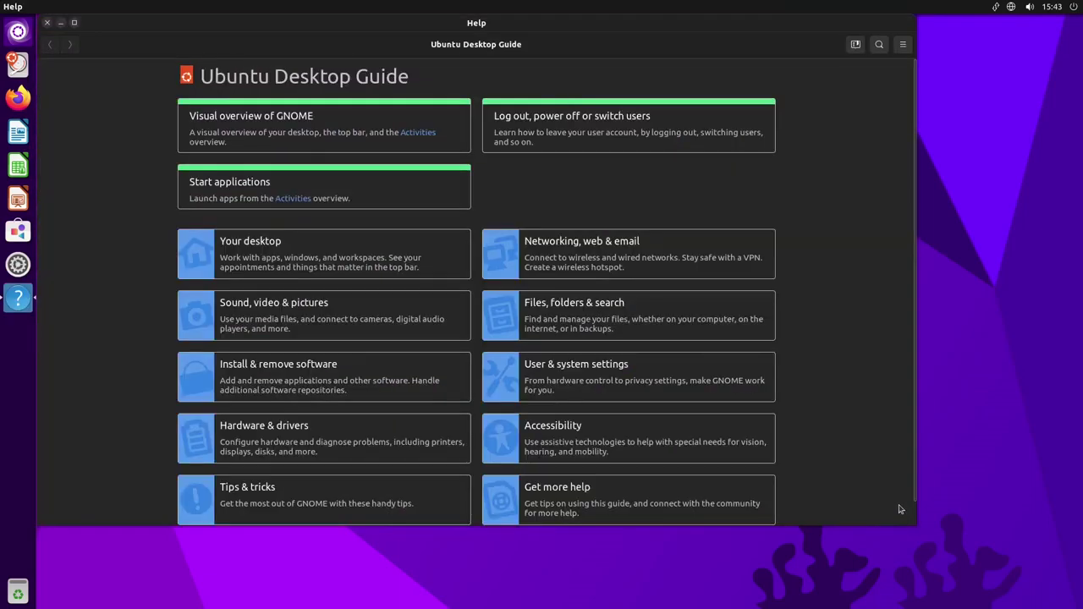
pyautogui.click(74, 23)
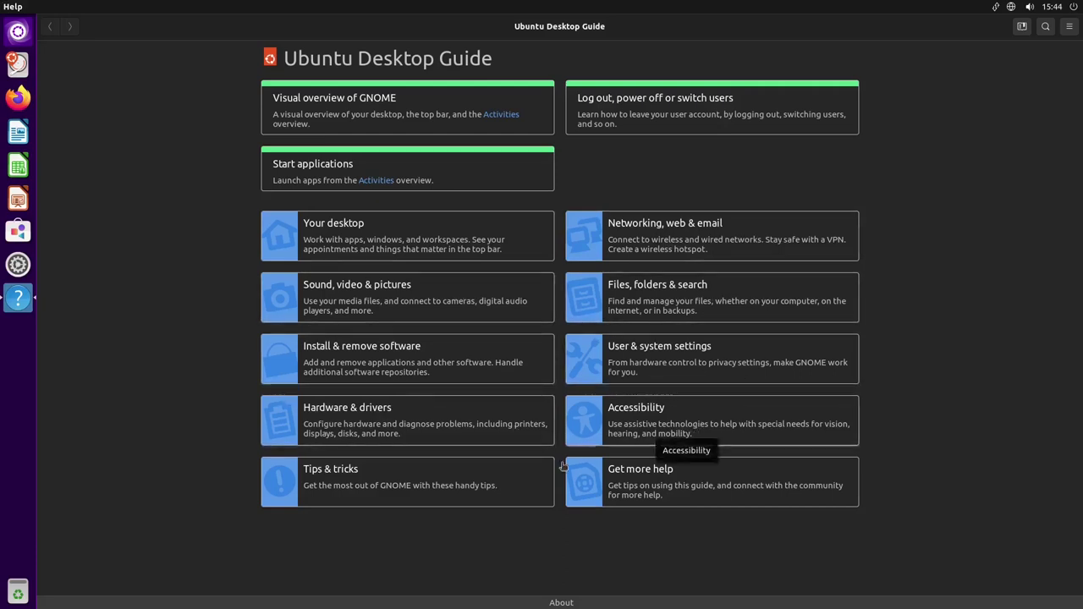
# - Read Install & remove software > Install additional applications, then go back to the guide's main page
pyautogui.click(463, 354)
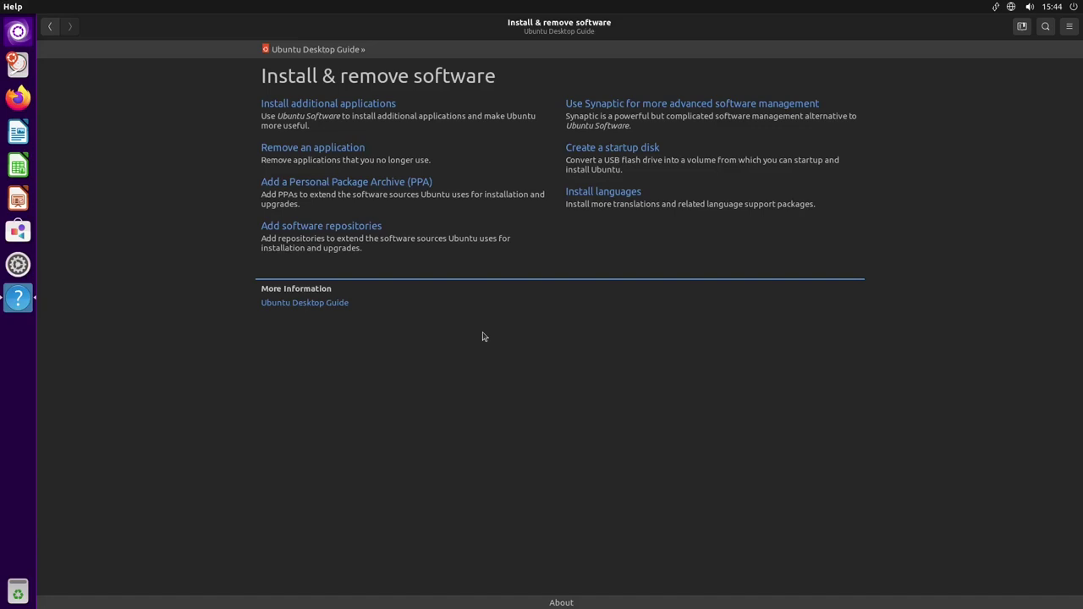
pyautogui.click(391, 116)
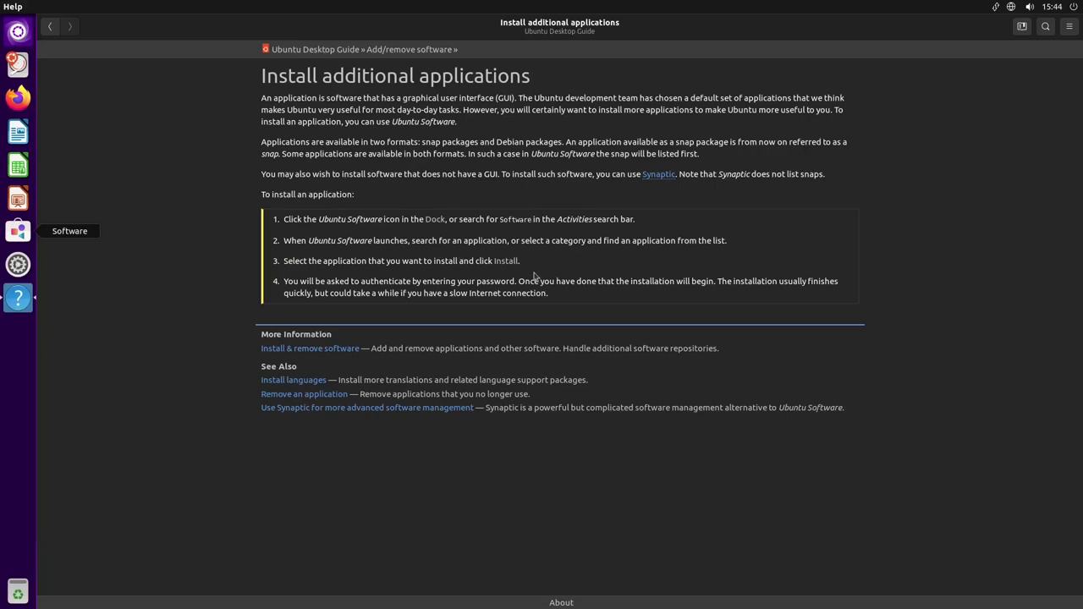
pyautogui.click(52, 28)
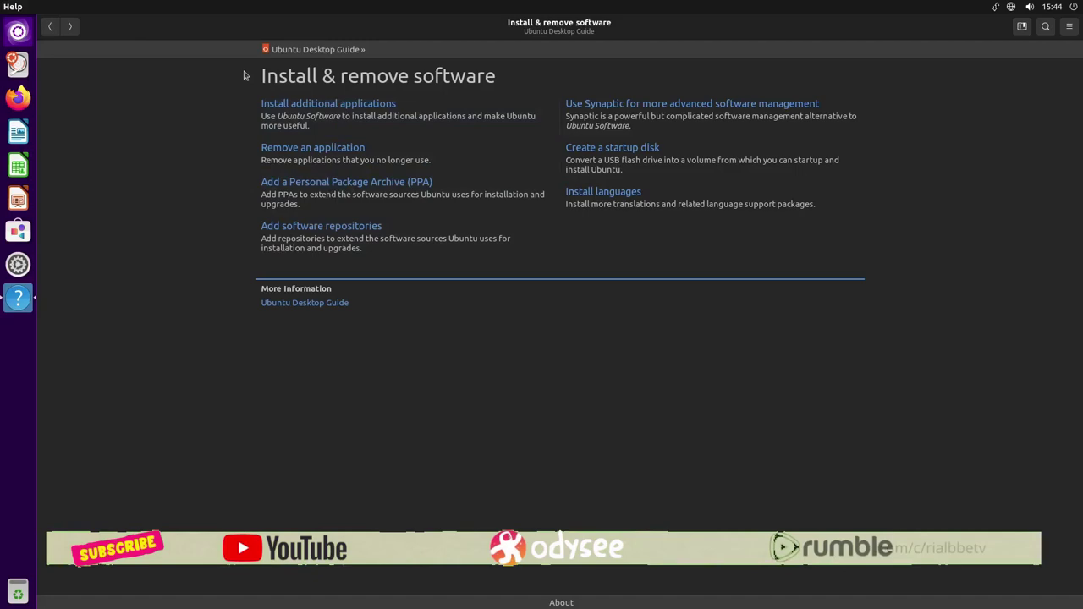
pyautogui.click(59, 29)
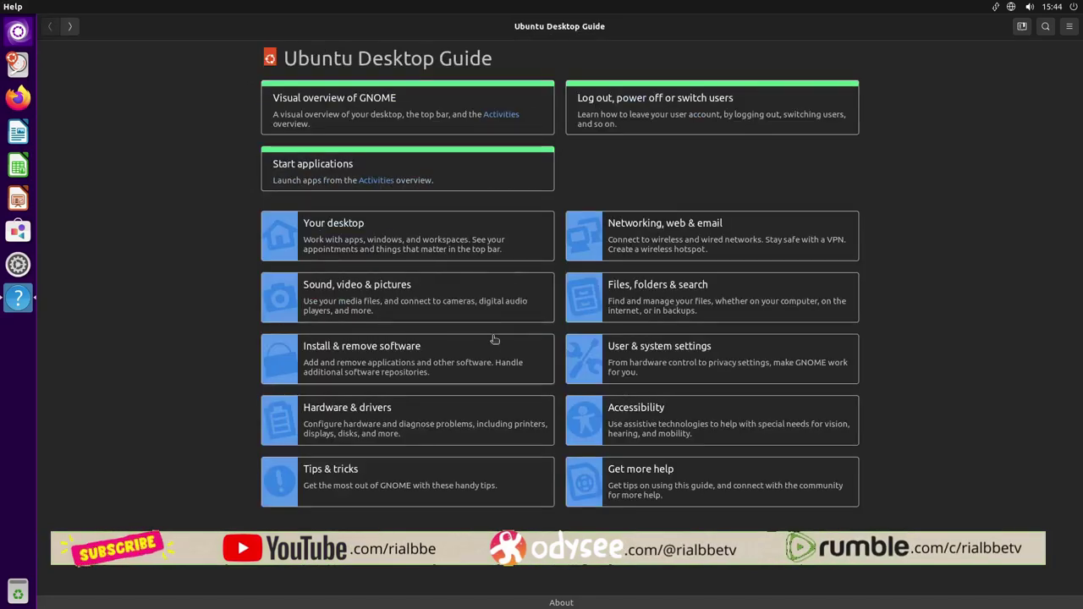
# - Open the Your desktop topic in the Ubuntu Desktop Guide
pyautogui.click(483, 226)
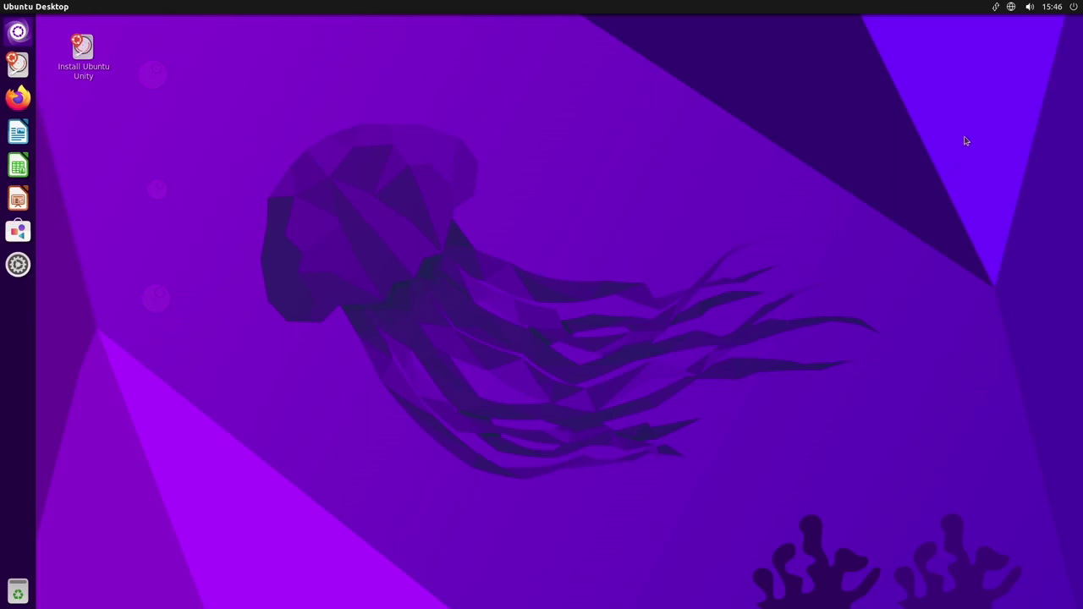
# - Choose Shut Down… from the top-bar power menu to raise the confirmation dialog
pyautogui.click(1074, 8)
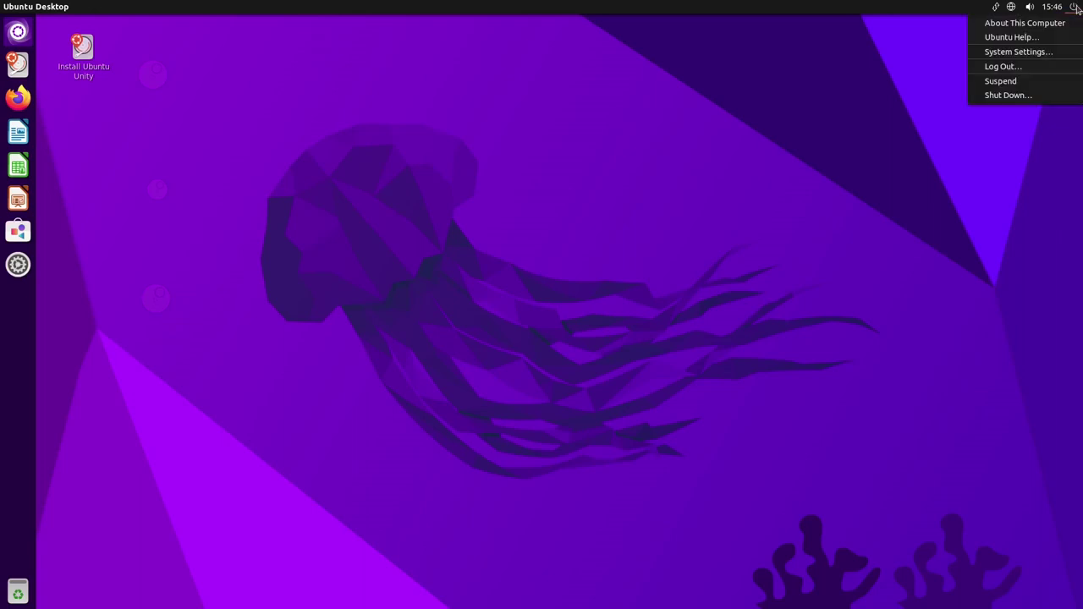
pyautogui.click(1020, 98)
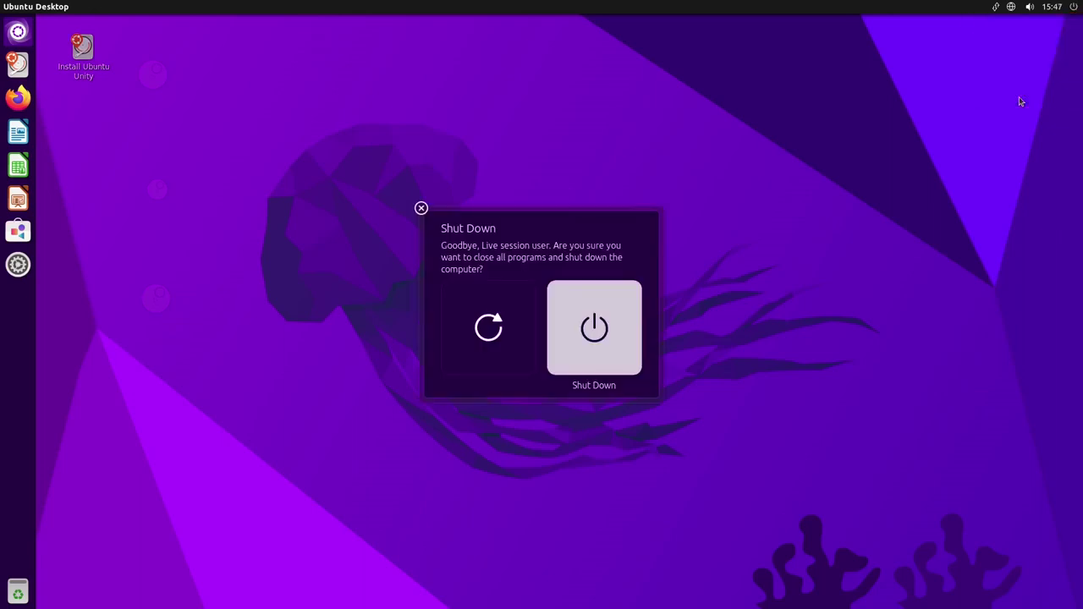